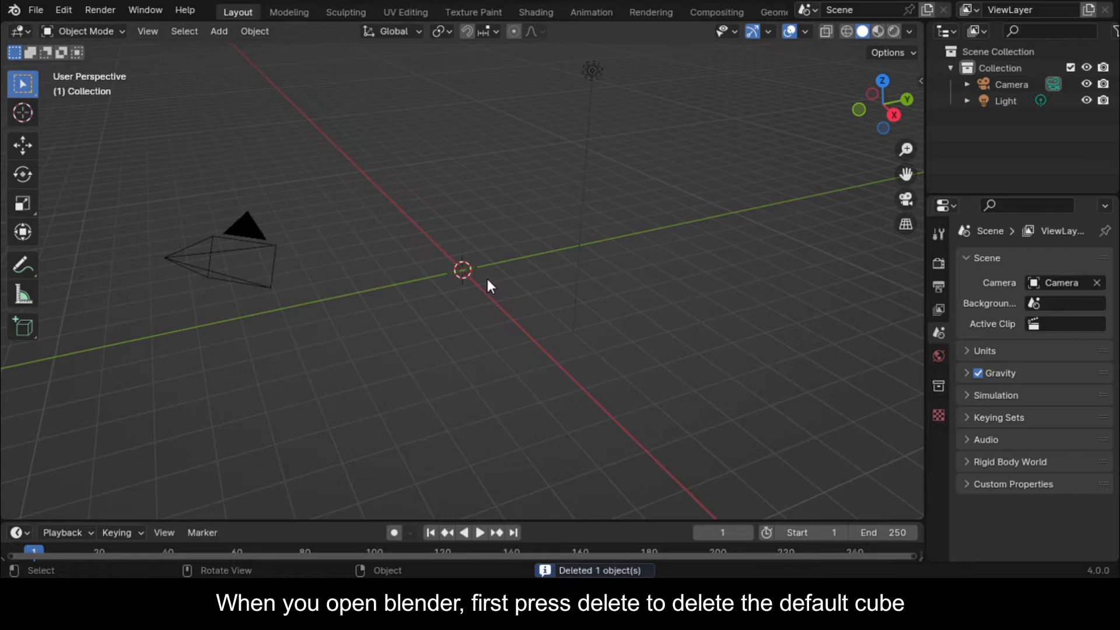
Add a text object at the world origin and replace its default text with 8.
{"action": "key", "text": "shift+a"}
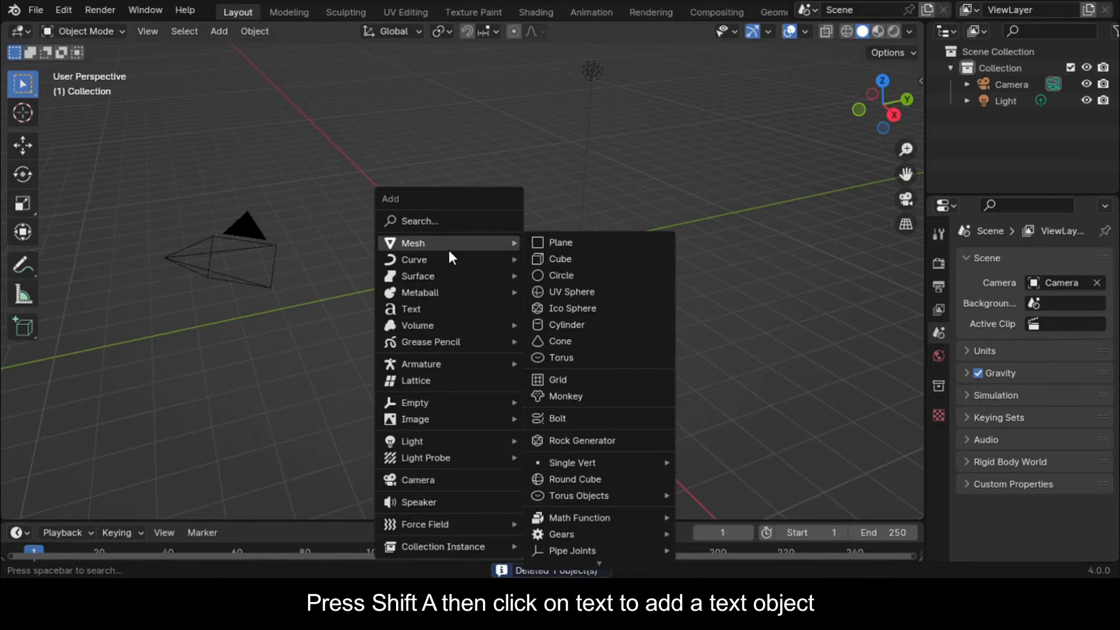
{"action": "left_click", "coordinate": [441, 314]}
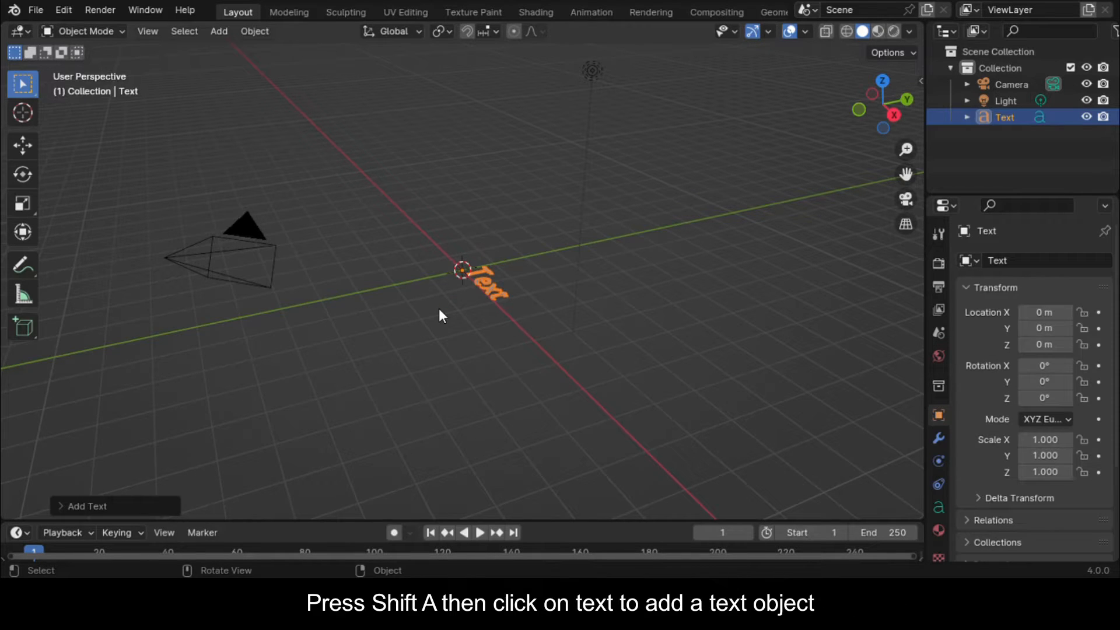
{"action": "key", "text": "Tab"}
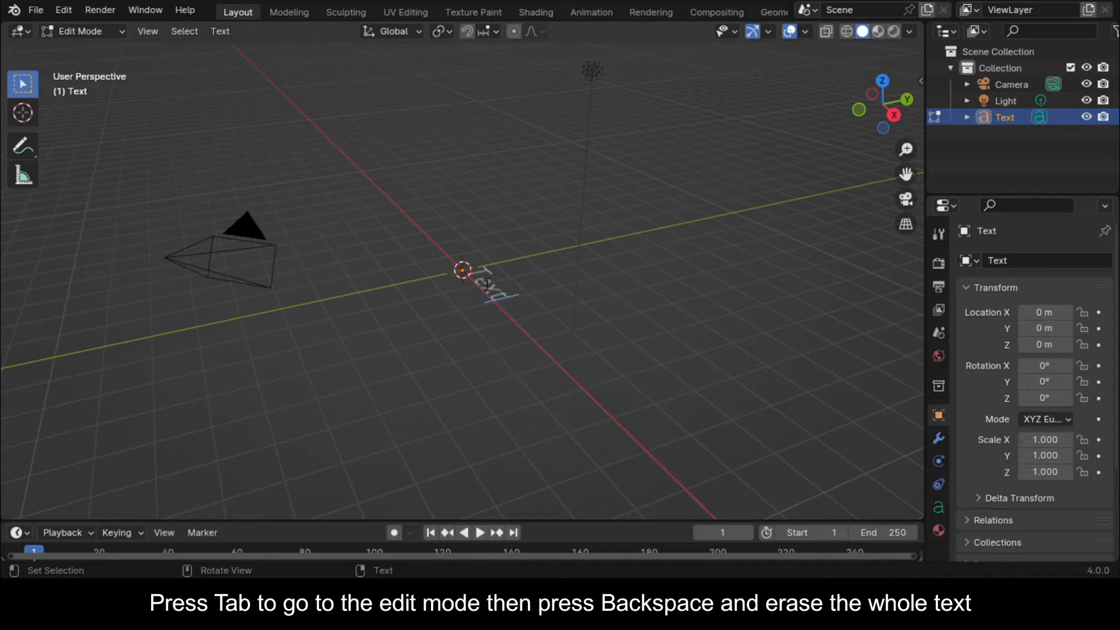
{"action": "key", "text": "BackSpace"}
{"action": "key", "text": "BackSpace"}
{"action": "key", "text": "BackSpace"}
{"action": "key", "text": "BackSpace"}
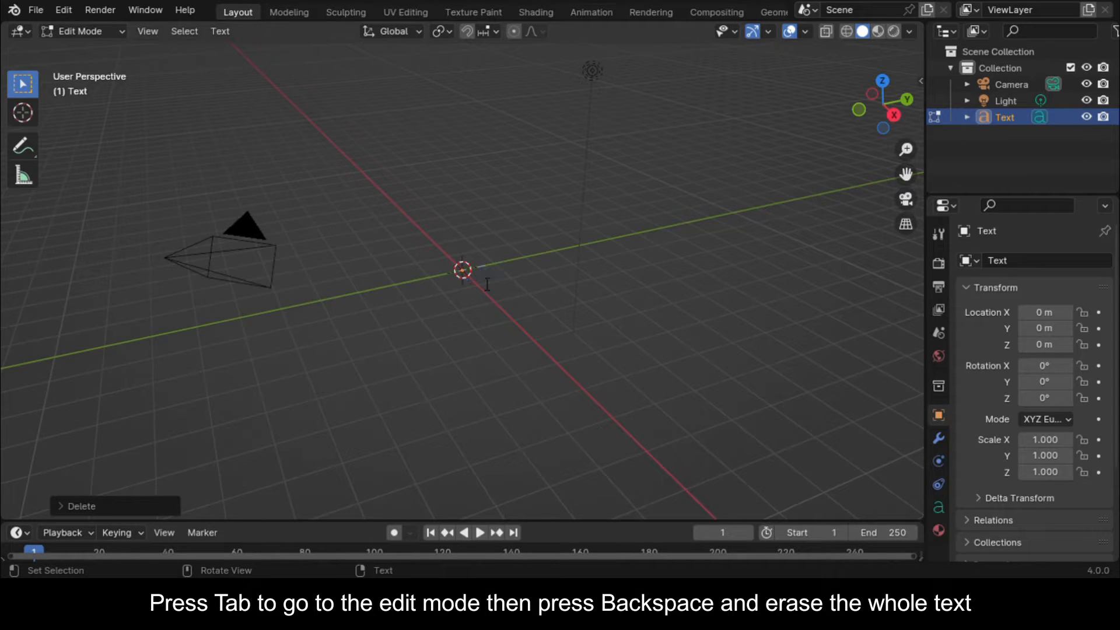
{"action": "type", "text": "8"}
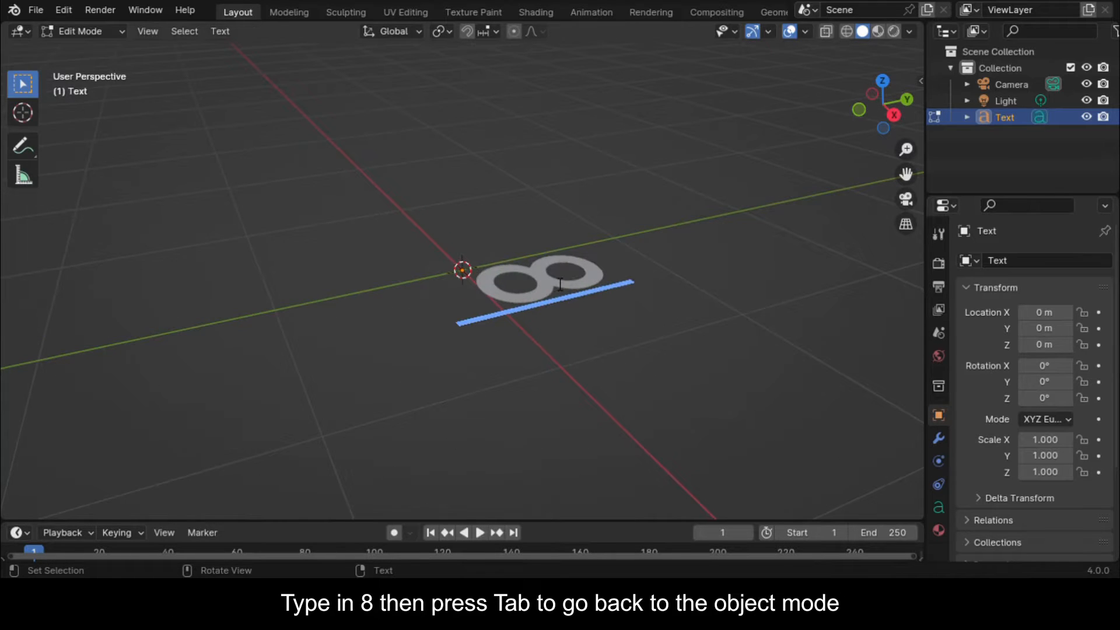
{"action": "key", "text": "Tab"}
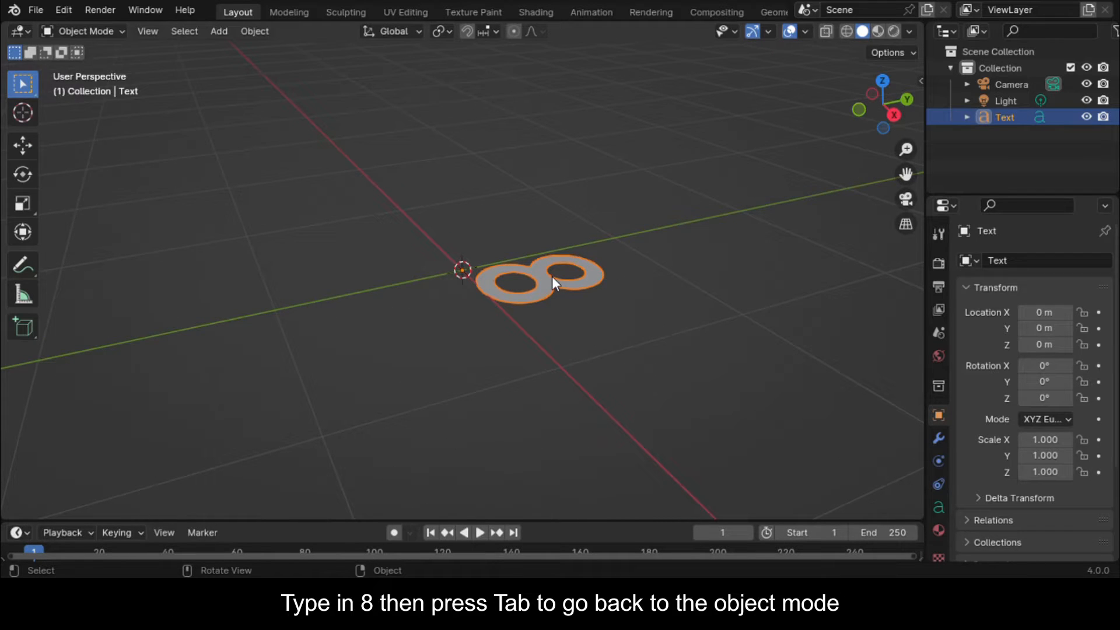
Set the text's horizontal alignment to Center.
{"action": "left_click", "coordinate": [939, 505]}
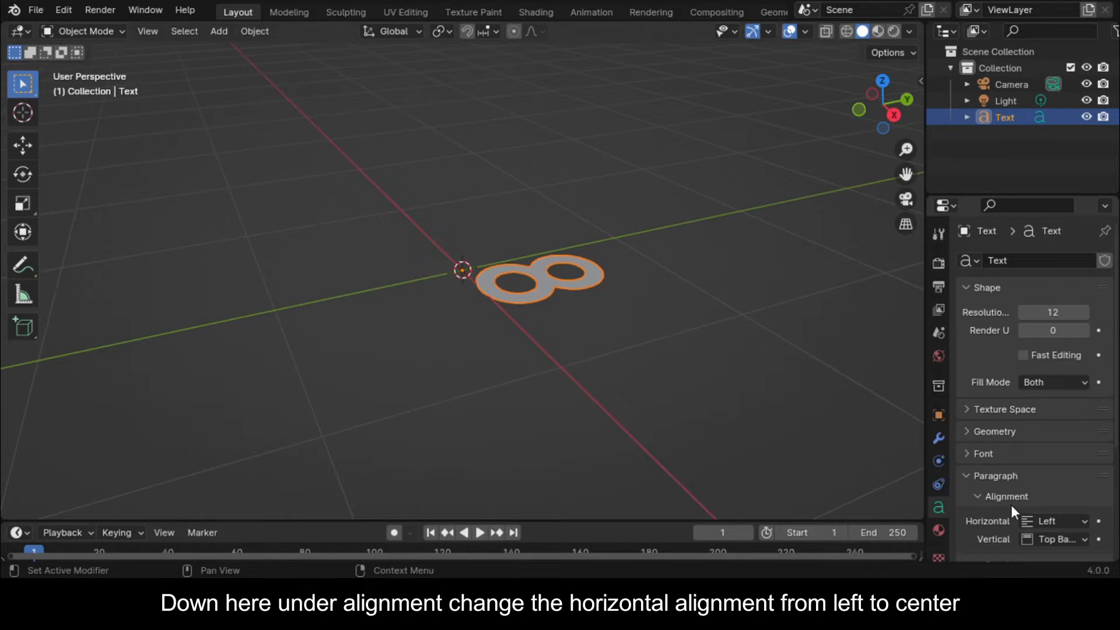
{"action": "left_click", "coordinate": [1051, 513]}
{"action": "left_click", "coordinate": [1065, 446]}
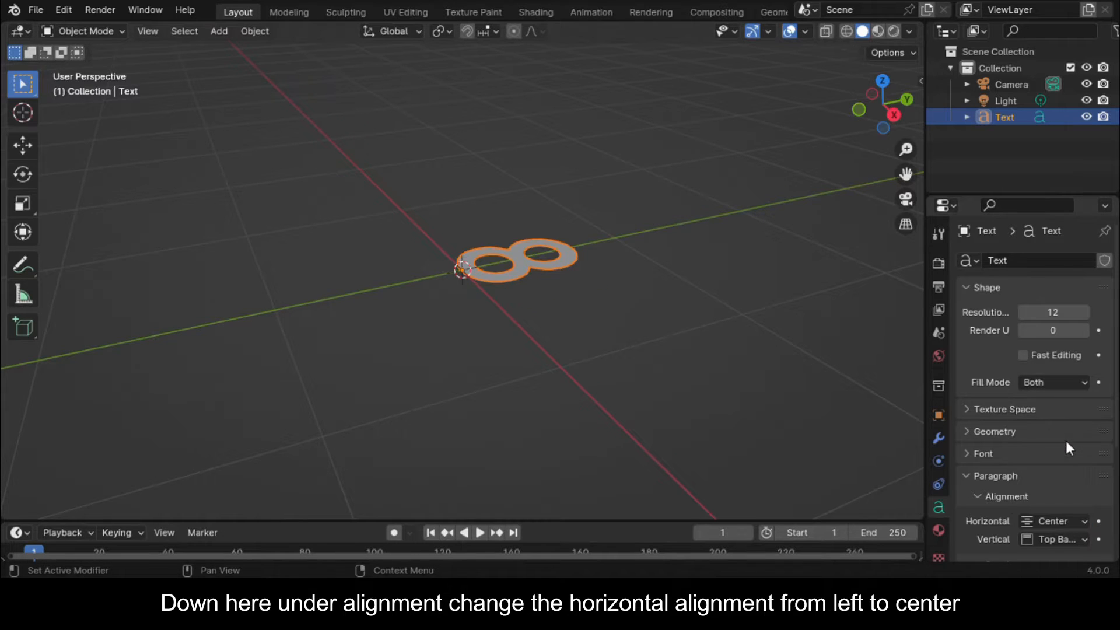
Rotate the text 90° about the global X axis and 90° about the global Z axis.
{"action": "type", "text": "r90x"}
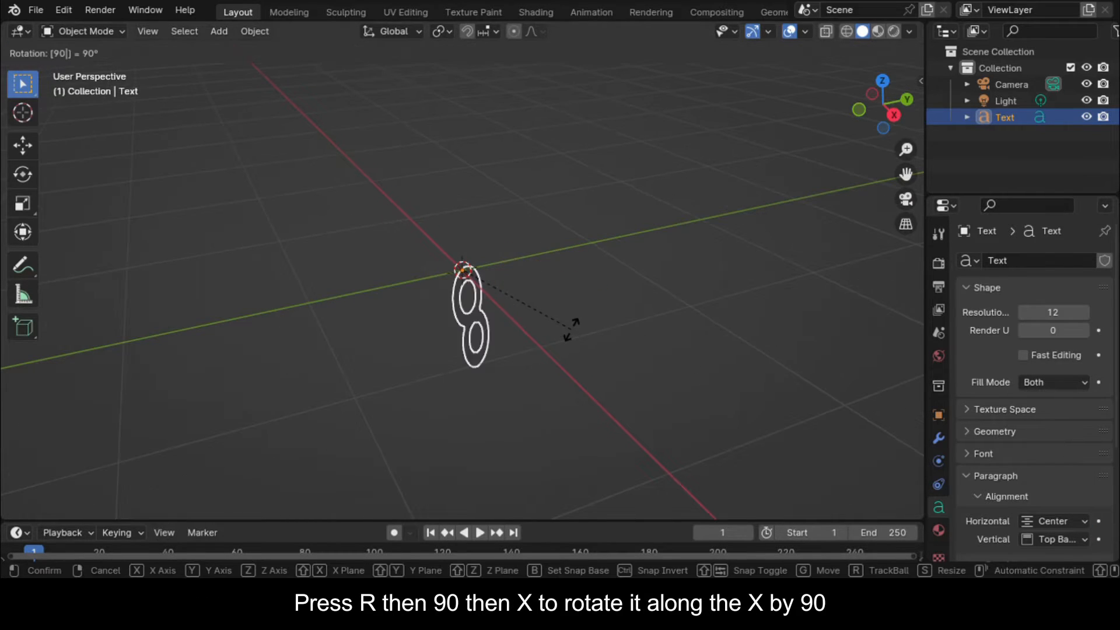
{"action": "type", "text": "x"}
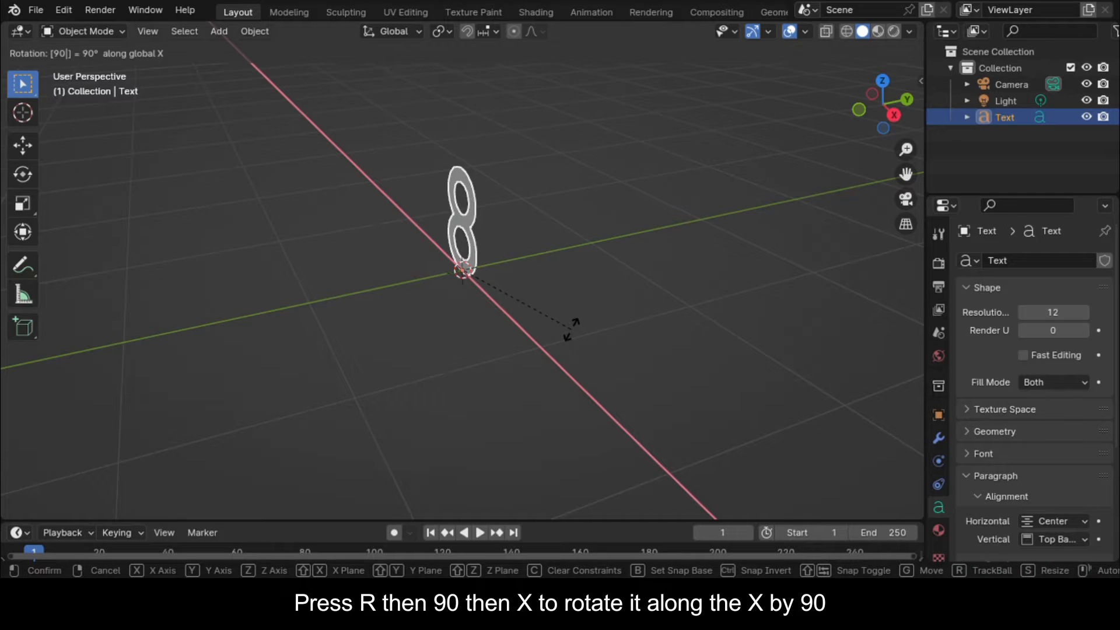
{"action": "key", "text": "Return"}
{"action": "key", "text": "r"}
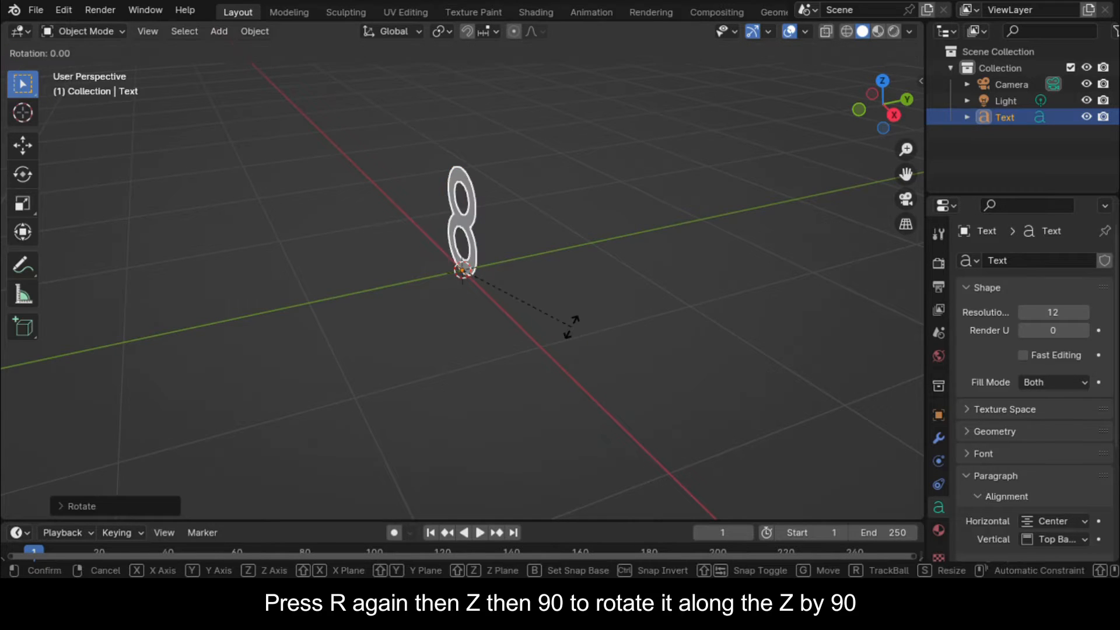
{"action": "type", "text": "z90"}
{"action": "key", "text": "Return"}
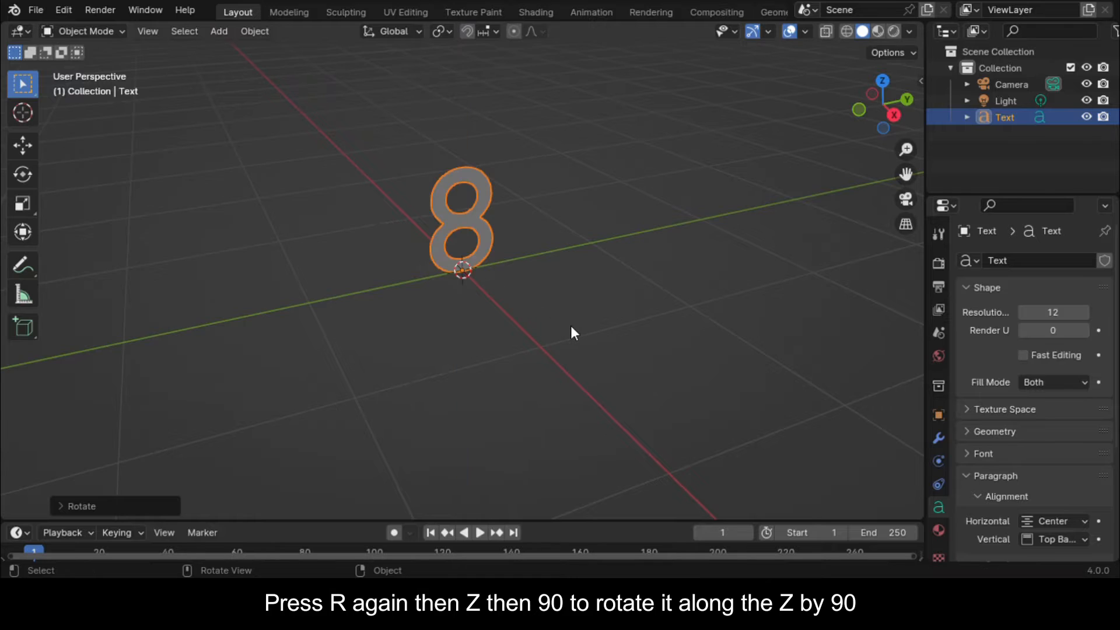
Convert the upright figure-8 text object to a mesh.
{"action": "scroll", "coordinate": [532, 240], "scroll_direction": "up", "scroll_amount": 3}
{"action": "right_click", "coordinate": [532, 240]}
{"action": "mouse_move", "coordinate": [510, 275]}
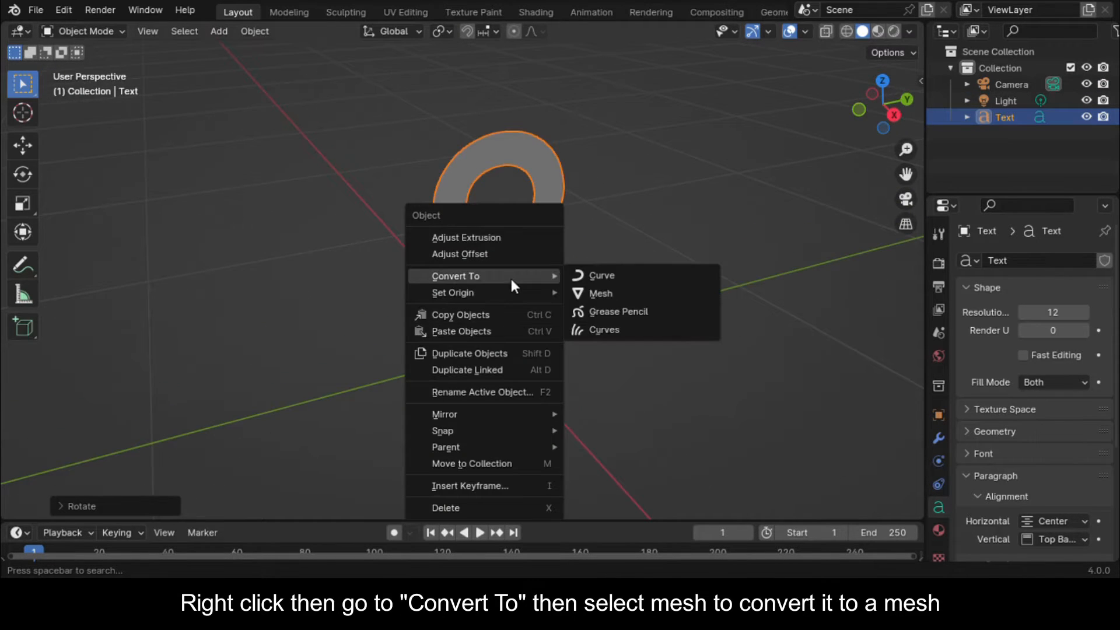
{"action": "left_click", "coordinate": [586, 292]}
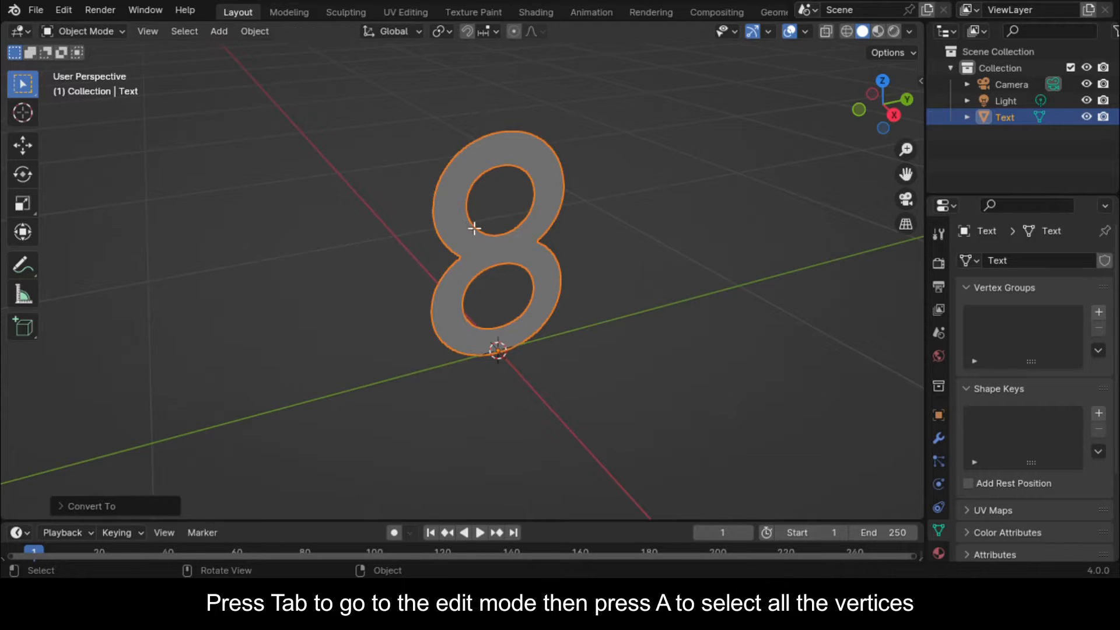
In Edit Mode, duplicate all of the 8's geometry and rotate the copy 30° about the global Z axis.
{"action": "key", "text": "Tab"}
{"action": "key", "text": "a"}
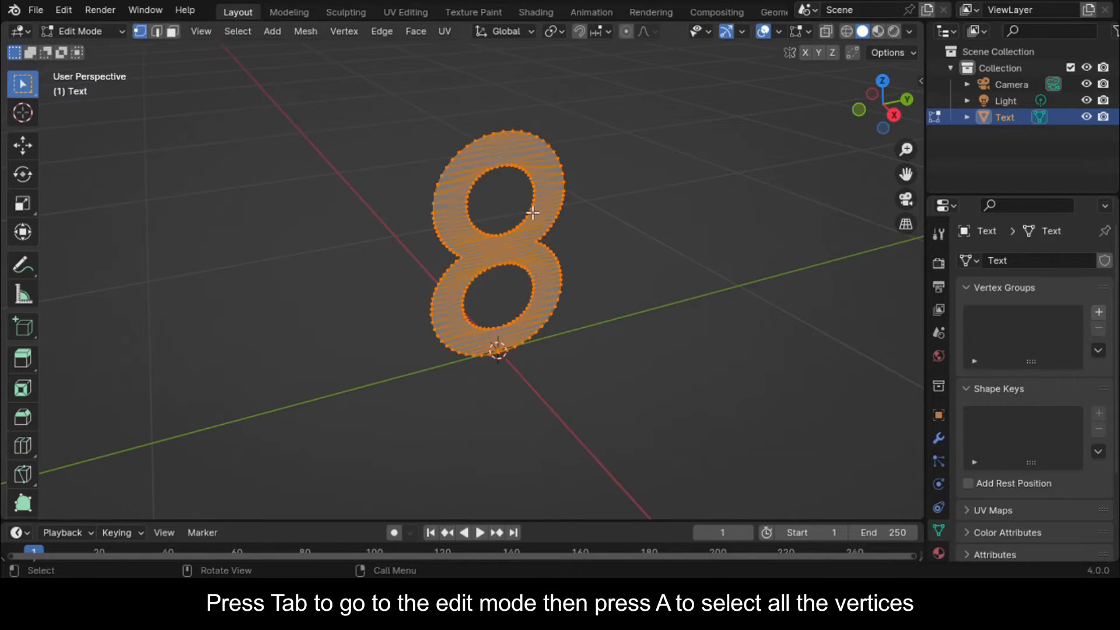
{"action": "key", "text": "shift"}
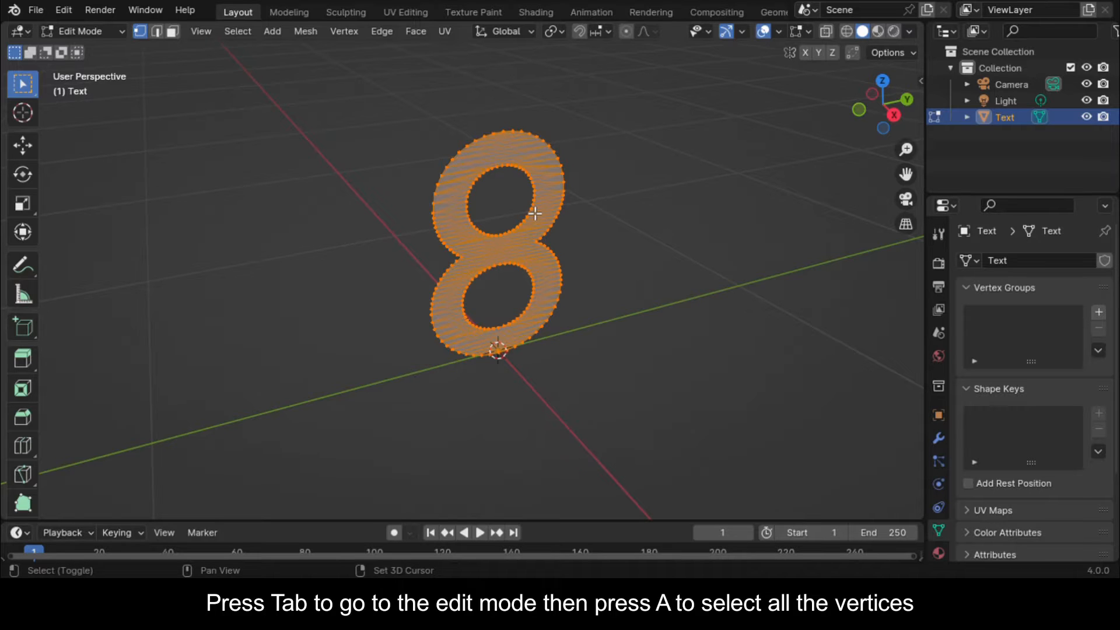
{"action": "key", "text": "shift+d"}
{"action": "key", "text": "r"}
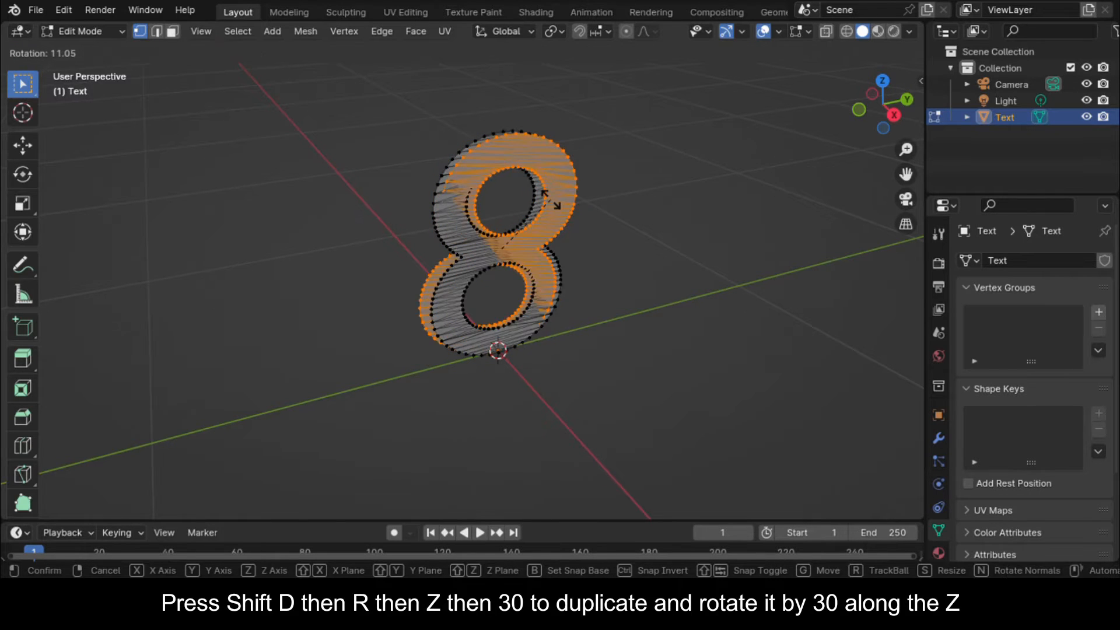
{"action": "type", "text": "z30"}
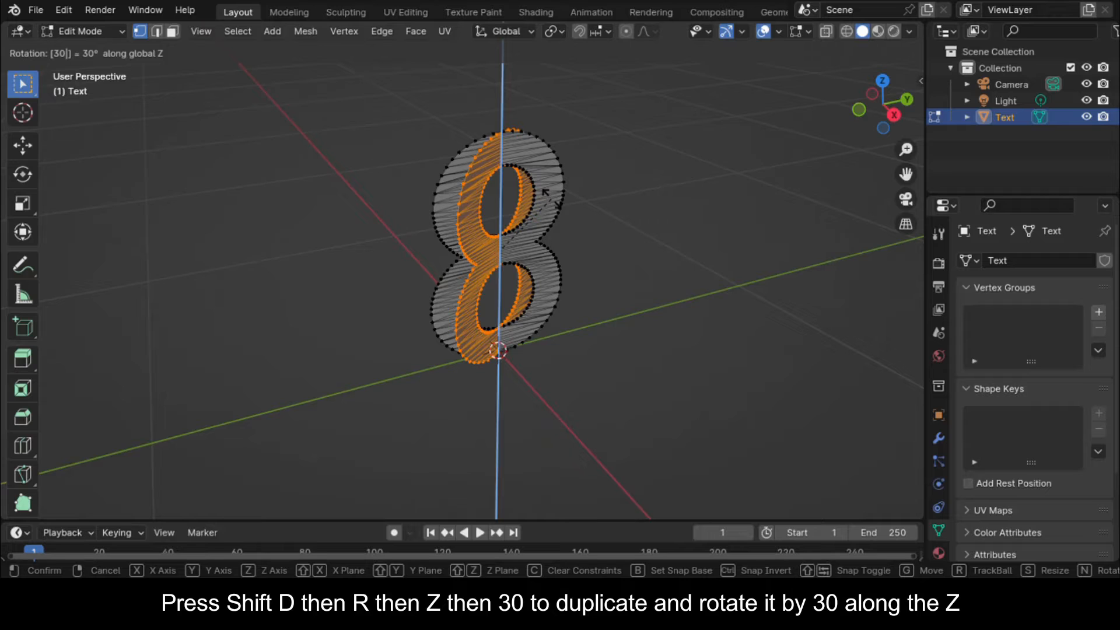
{"action": "key", "text": "Return"}
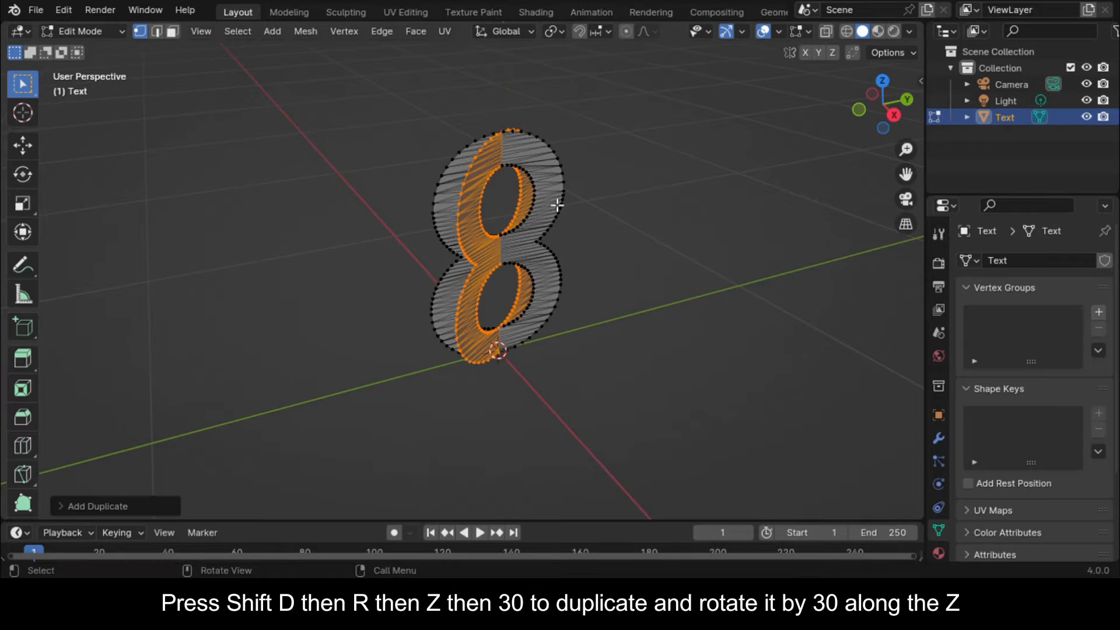
Repeat the duplicate-and-rotate operation four times to complete the radial 8 shape, and return to Object Mode.
{"action": "key", "text": "shift+r"}
{"action": "key", "text": "shift+r"}
{"action": "key", "text": "shift+r"}
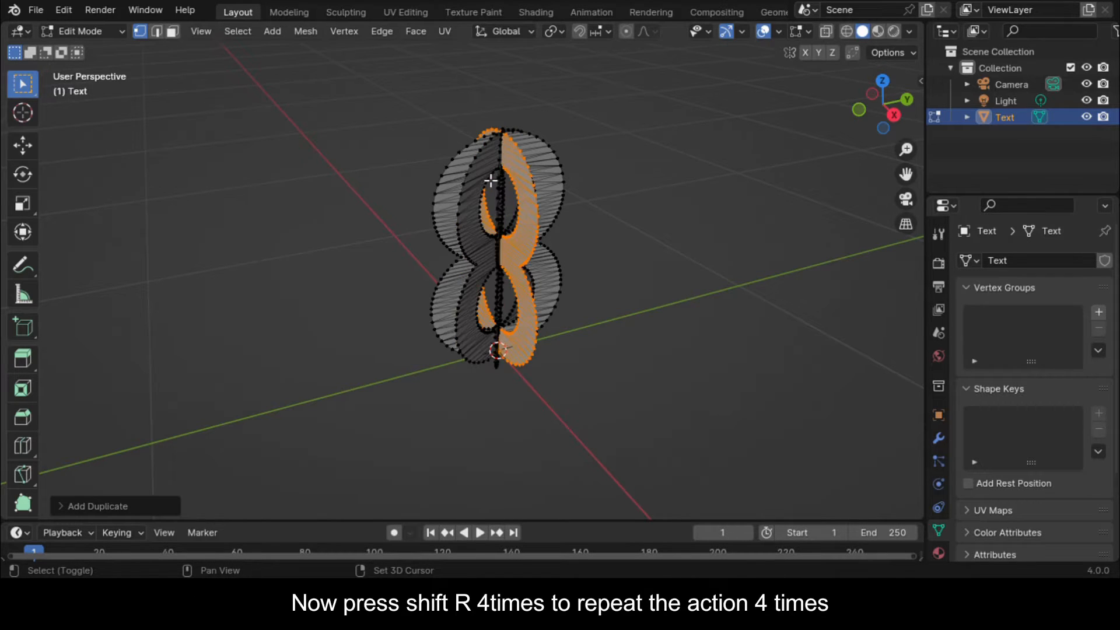
{"action": "left_click_drag", "start_coordinate": [879, 86], "coordinate": [694, 220]}
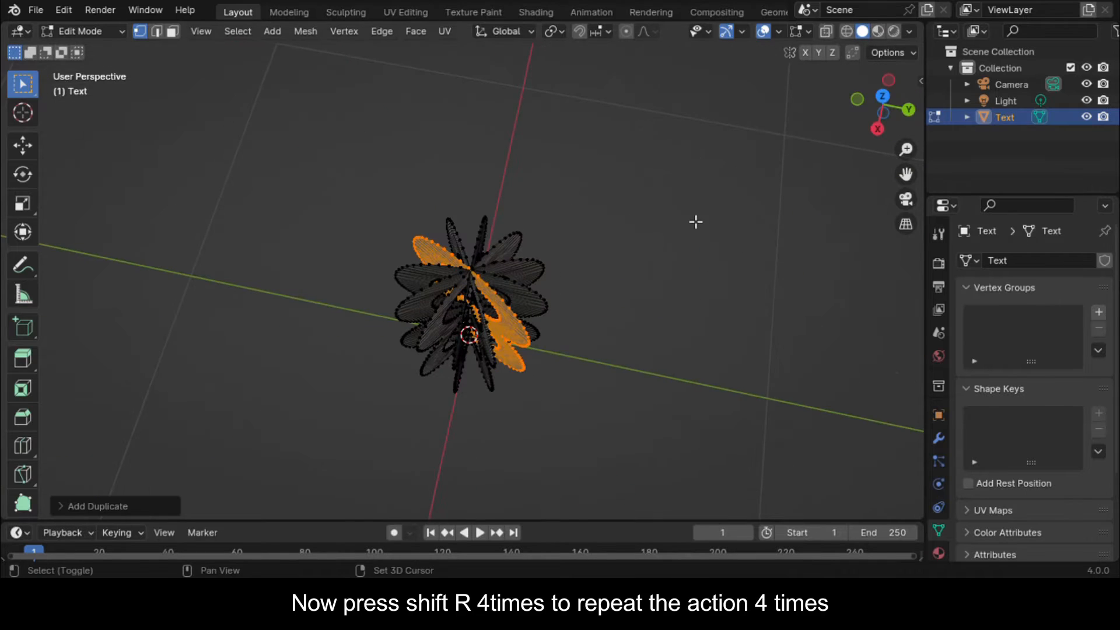
{"action": "left_click_drag", "start_coordinate": [879, 93], "coordinate": [641, 266]}
{"action": "key", "text": "Tab"}
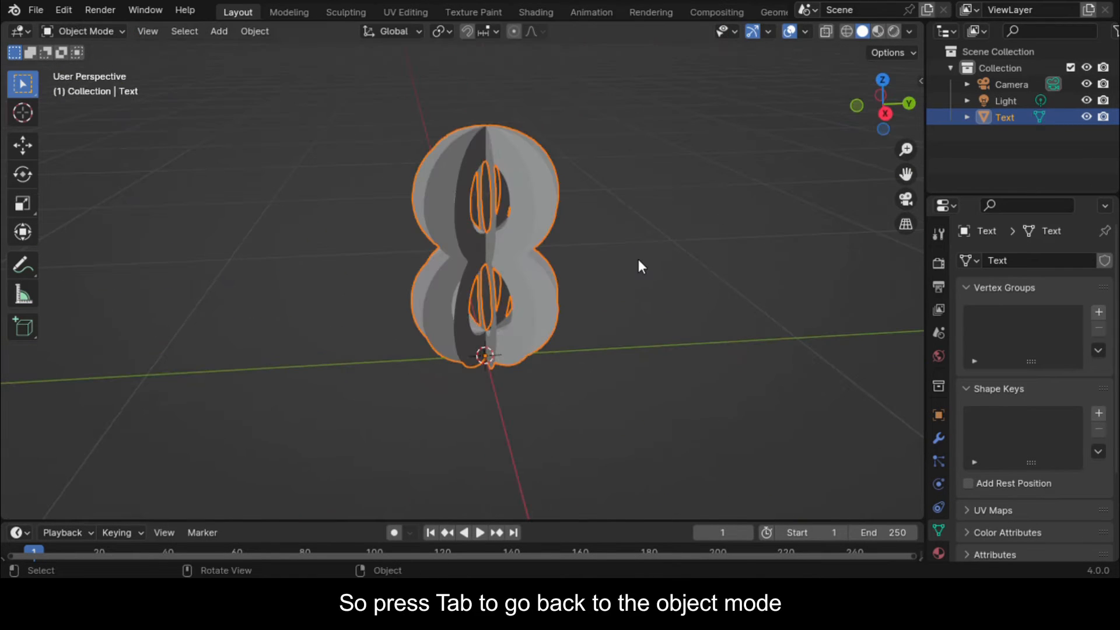
Add a Solidify modifier to the radial 8 mesh.
{"action": "left_click", "coordinate": [939, 439]}
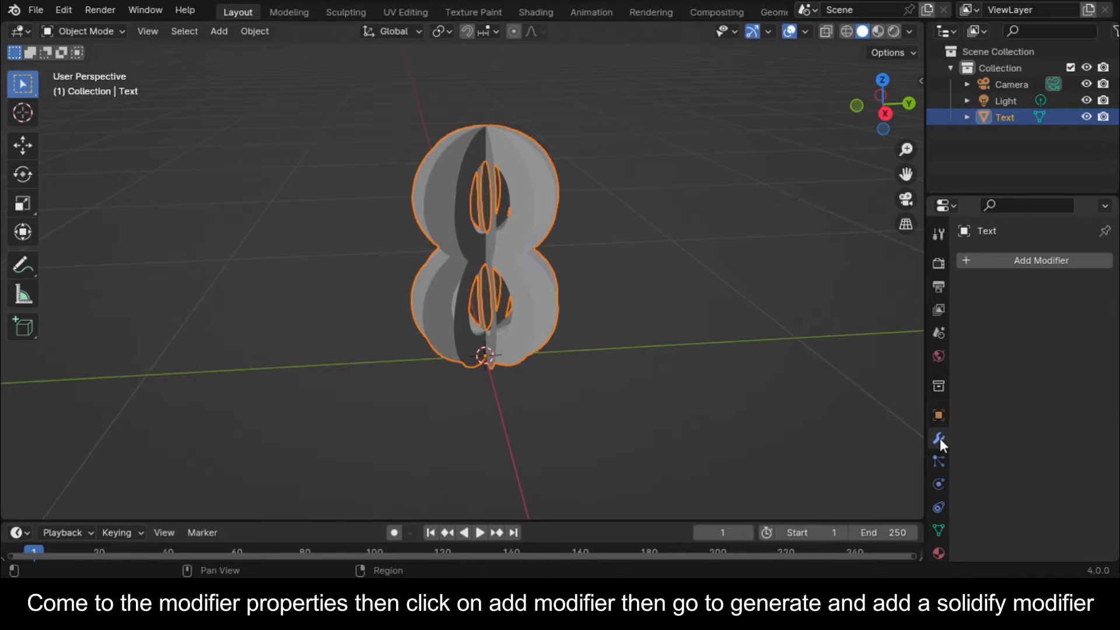
{"action": "left_click", "coordinate": [981, 261]}
{"action": "mouse_move", "coordinate": [929, 319]}
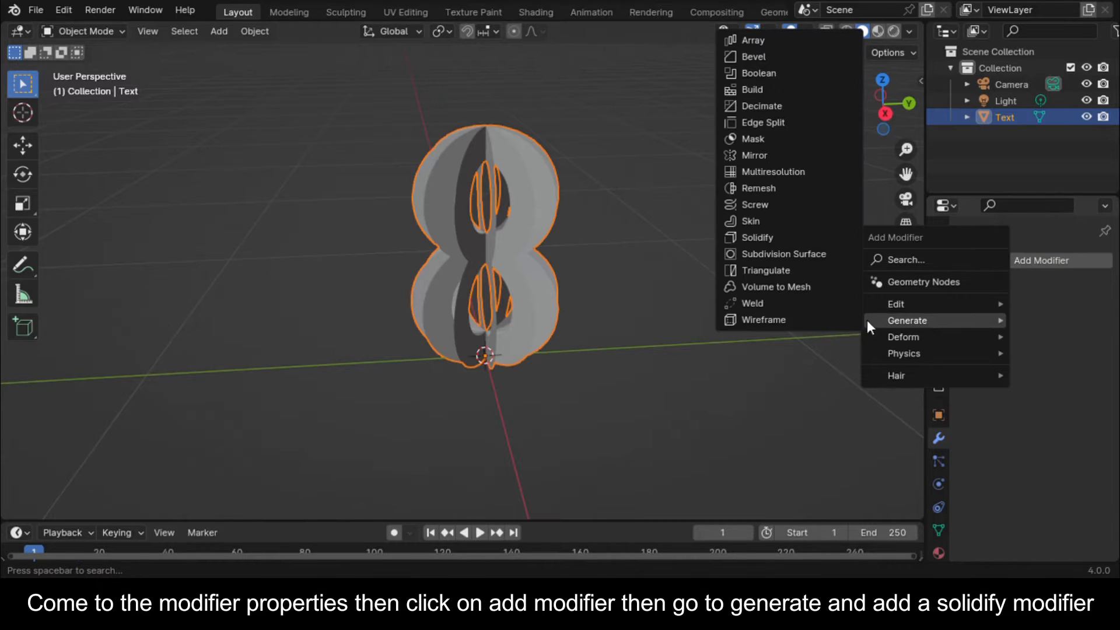
{"action": "left_click", "coordinate": [754, 235]}
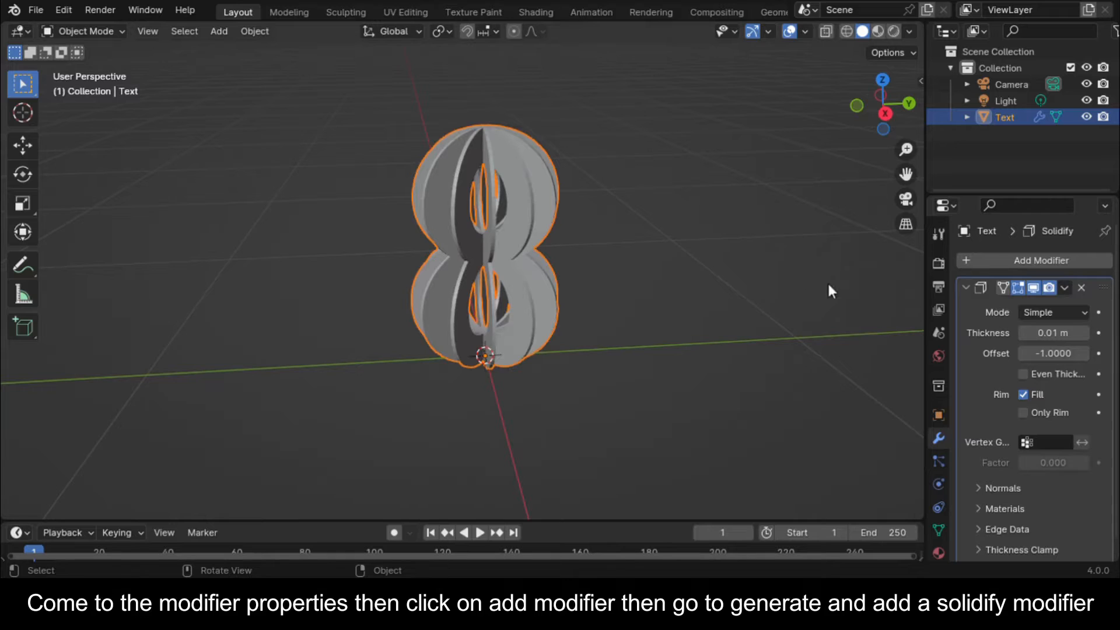
Set the Solidify modifier's offset to 0 and its thickness to 0.005 m.
{"action": "left_click", "coordinate": [1052, 353]}
{"action": "type", "text": "0"}
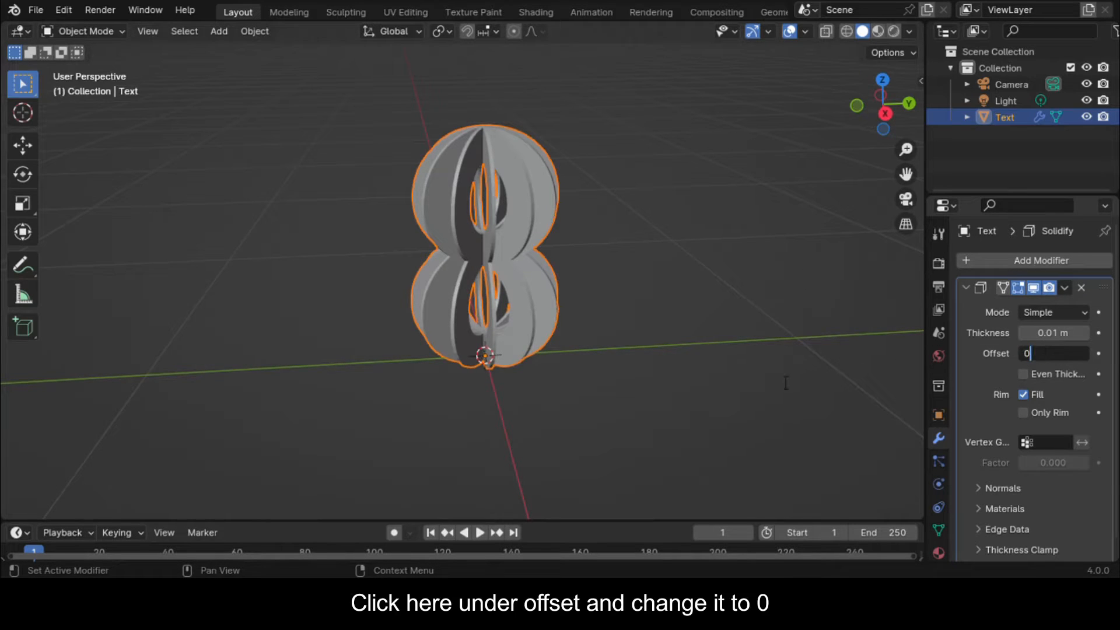
{"action": "key", "text": "Return"}
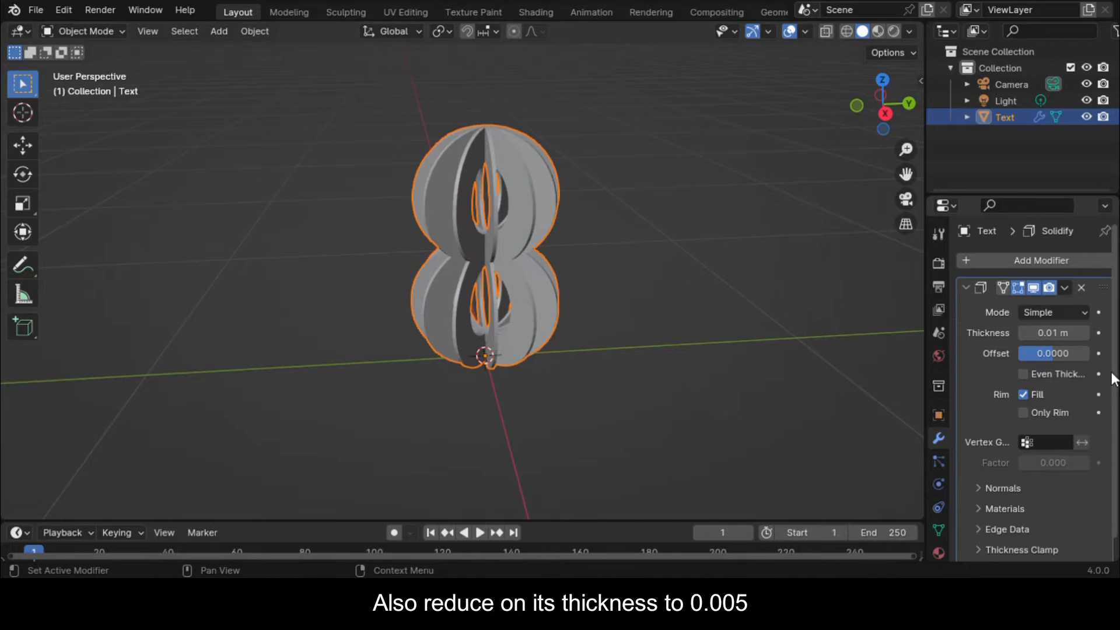
{"action": "left_click", "coordinate": [1062, 333]}
{"action": "left_click", "coordinate": [1063, 336]}
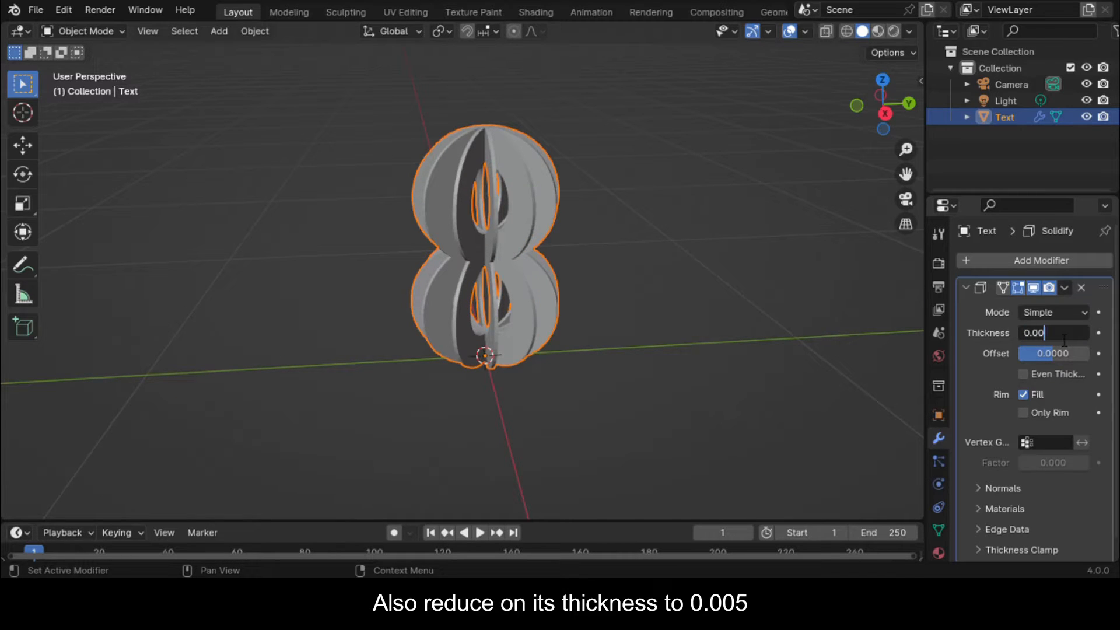
{"action": "key", "text": "Return"}
In Edit Mode, move the entire mesh down about 0.69 m along Z in right view so the origin sits at its top.
{"action": "left_click_drag", "start_coordinate": [873, 113], "coordinate": [914, 114]}
{"action": "scroll", "coordinate": [576, 232], "scroll_direction": "up", "scroll_amount": 2}
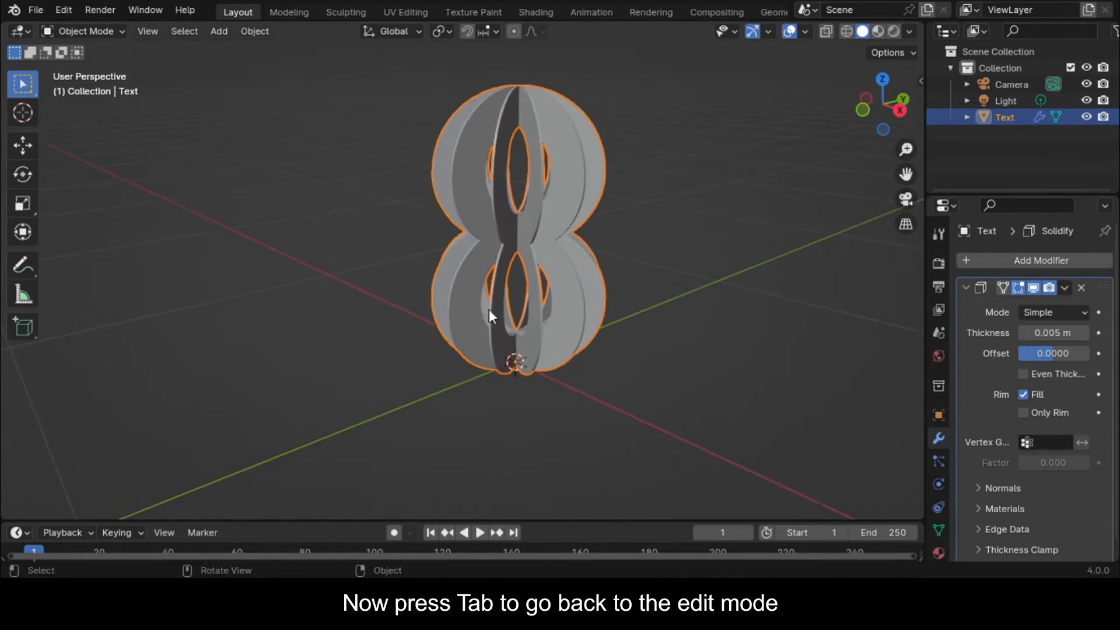
{"action": "key", "text": "Tab"}
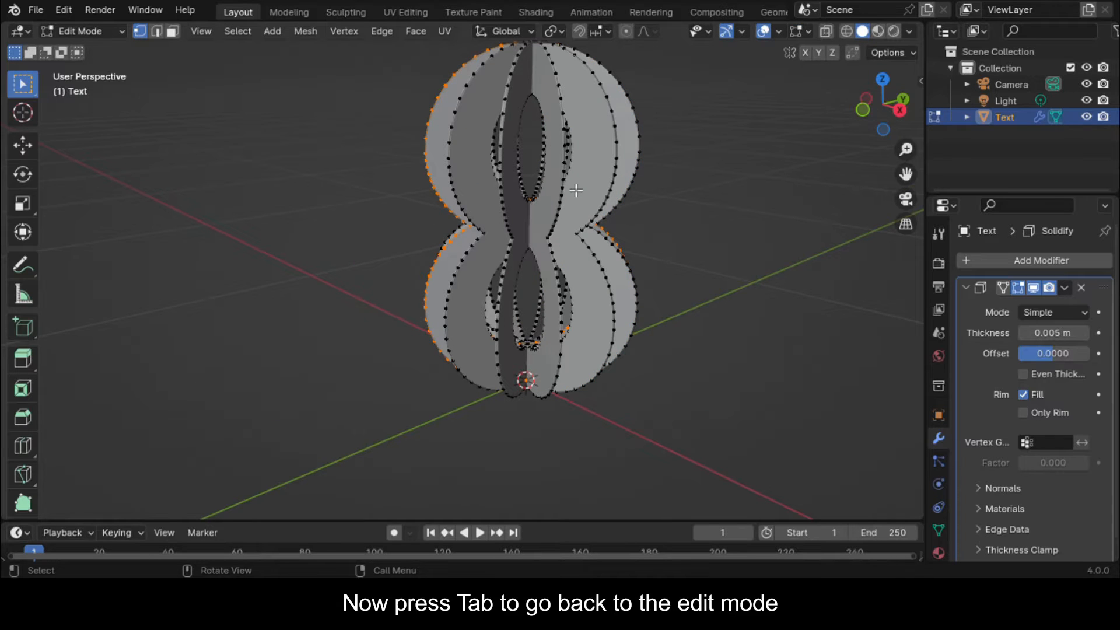
{"action": "key", "text": "a"}
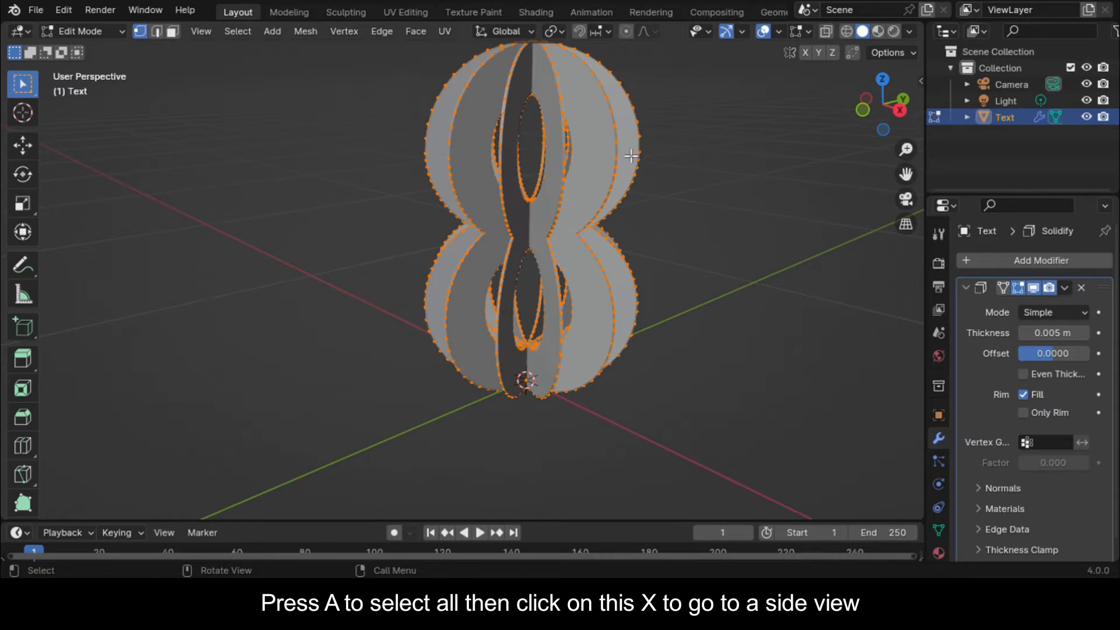
{"action": "left_click", "coordinate": [900, 110]}
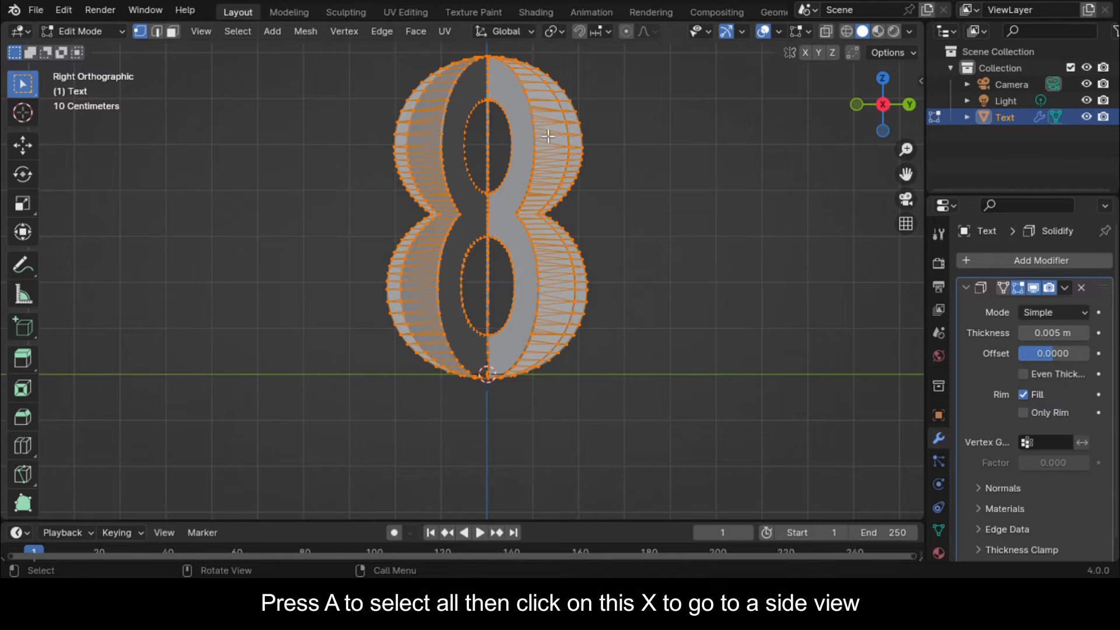
{"action": "key", "text": "g"}
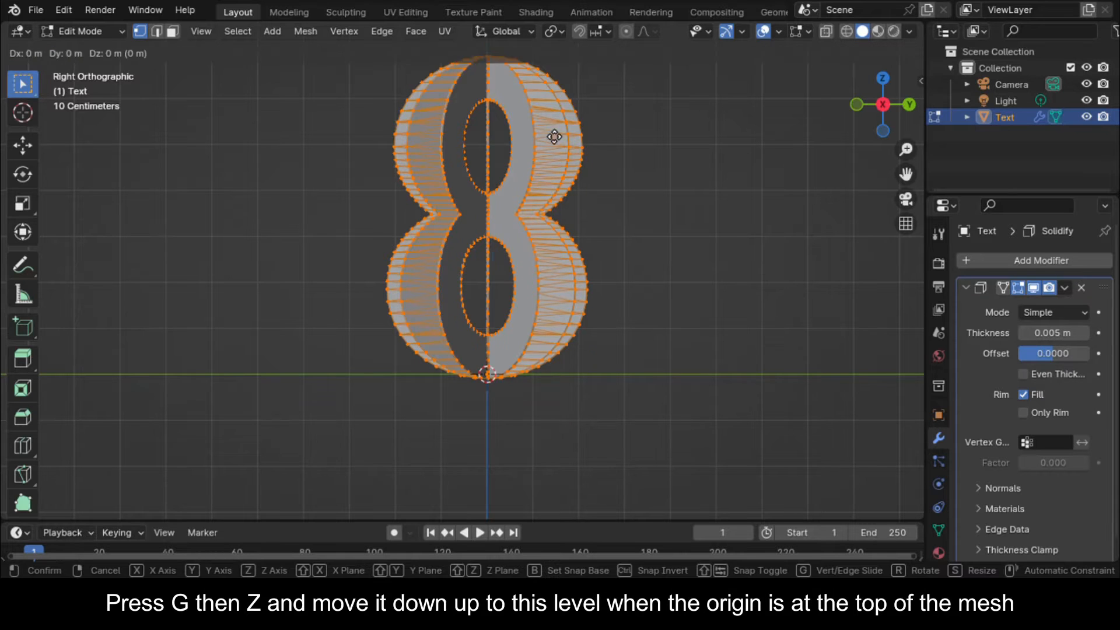
{"action": "key", "text": "z"}
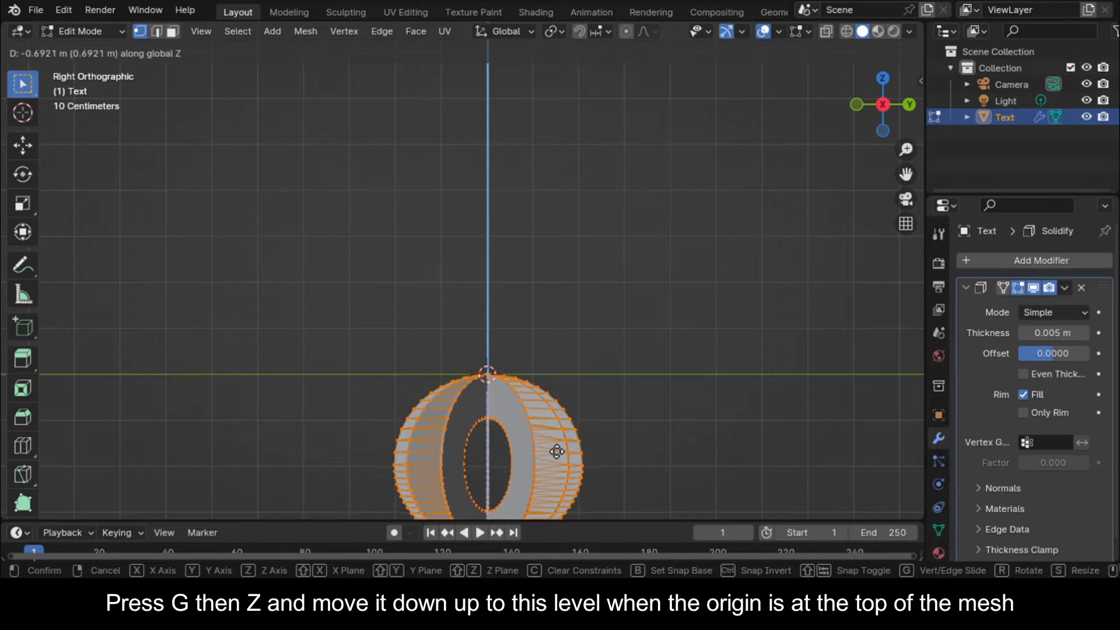
{"action": "left_click", "coordinate": [555, 451]}
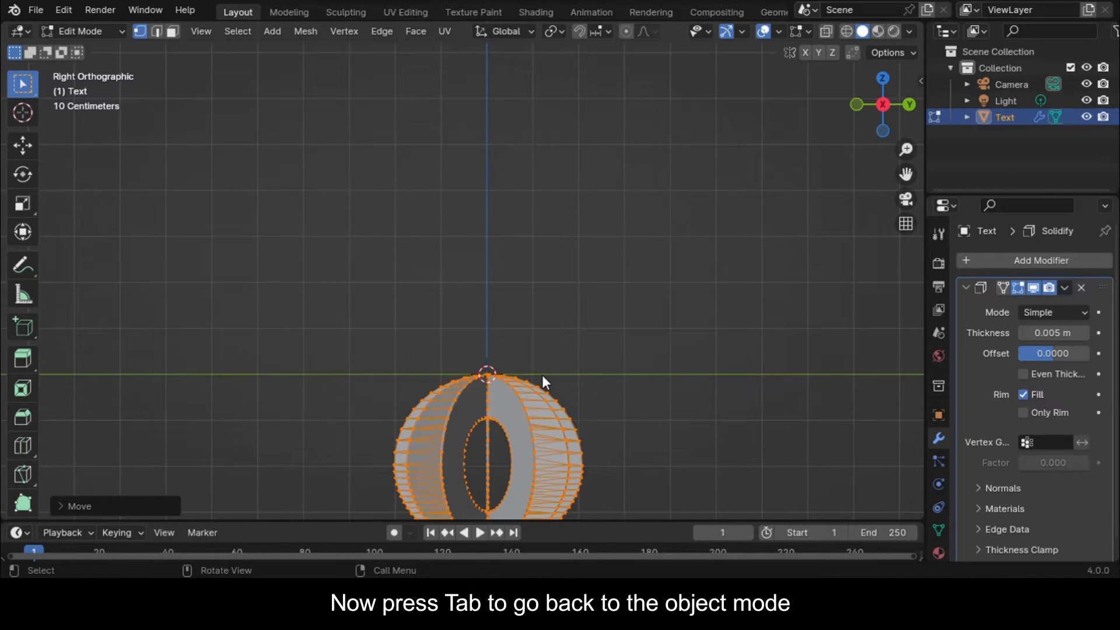
Return to Object Mode and add a cube mesh at the origin.
{"action": "key", "text": "Tab"}
{"action": "mouse_move", "coordinate": [554, 333]}
{"action": "middle_mouse_down"}
{"action": "mouse_move", "coordinate": [660, 370]}
{"action": "mouse_move", "coordinate": [632, 350]}
{"action": "mouse_move", "coordinate": [555, 332]}
{"action": "middle_mouse_up"}
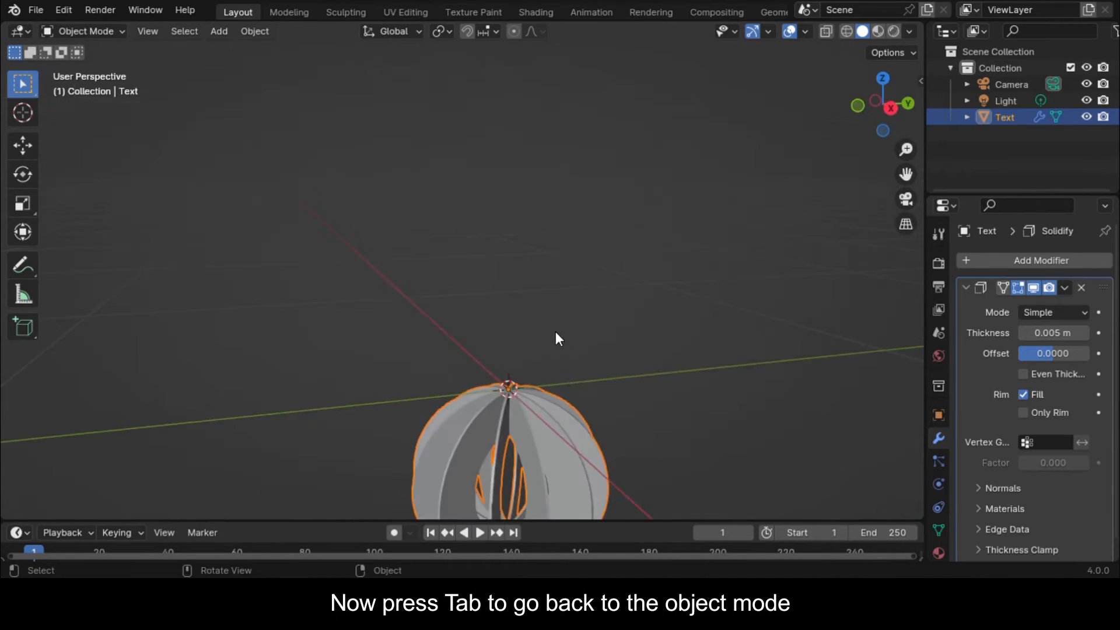
{"action": "key", "text": "shift+a"}
{"action": "mouse_move", "coordinate": [461, 250]}
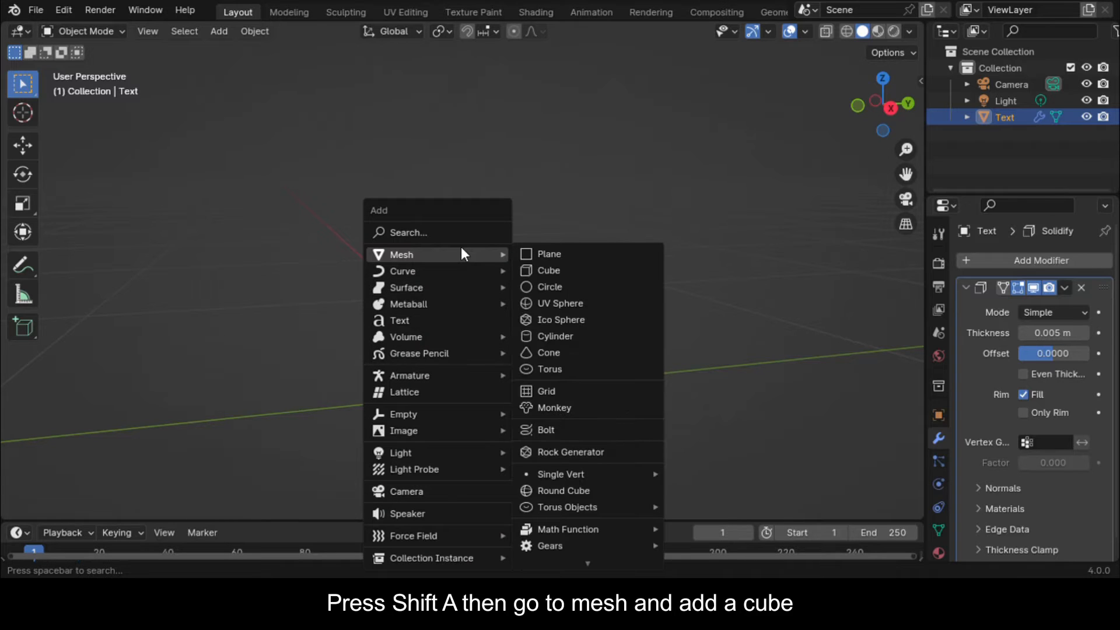
{"action": "left_click", "coordinate": [543, 270]}
{"action": "scroll", "coordinate": [568, 274], "scroll_direction": "down", "scroll_amount": 3}
In Edit Mode, merge all of the cube's vertices at center into a single vertex.
{"action": "key", "text": "Tab"}
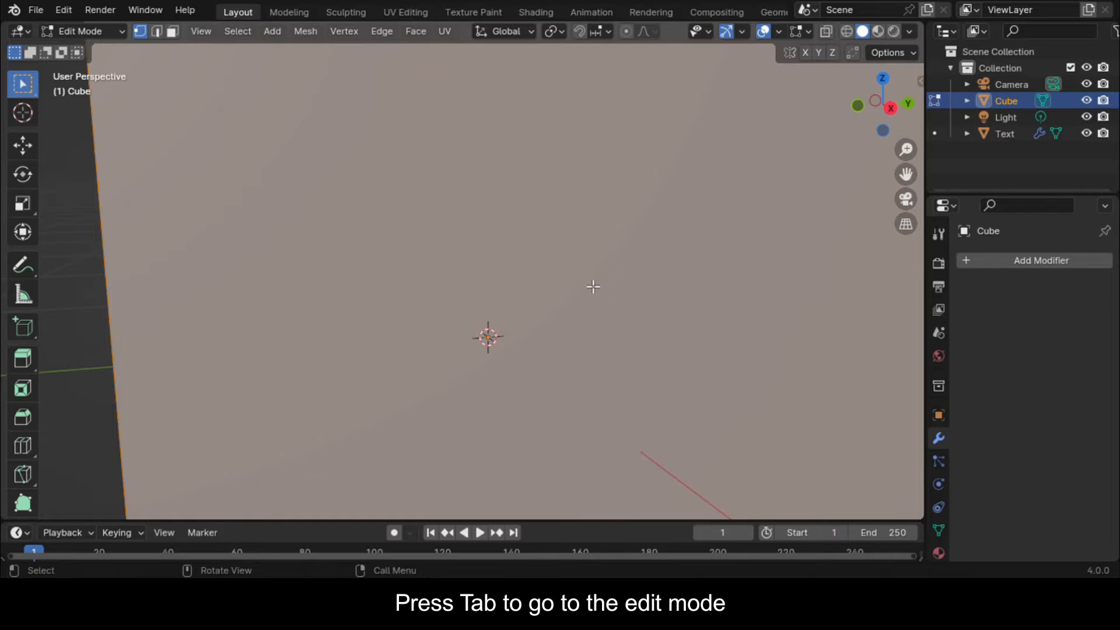
{"action": "right_click", "coordinate": [603, 273]}
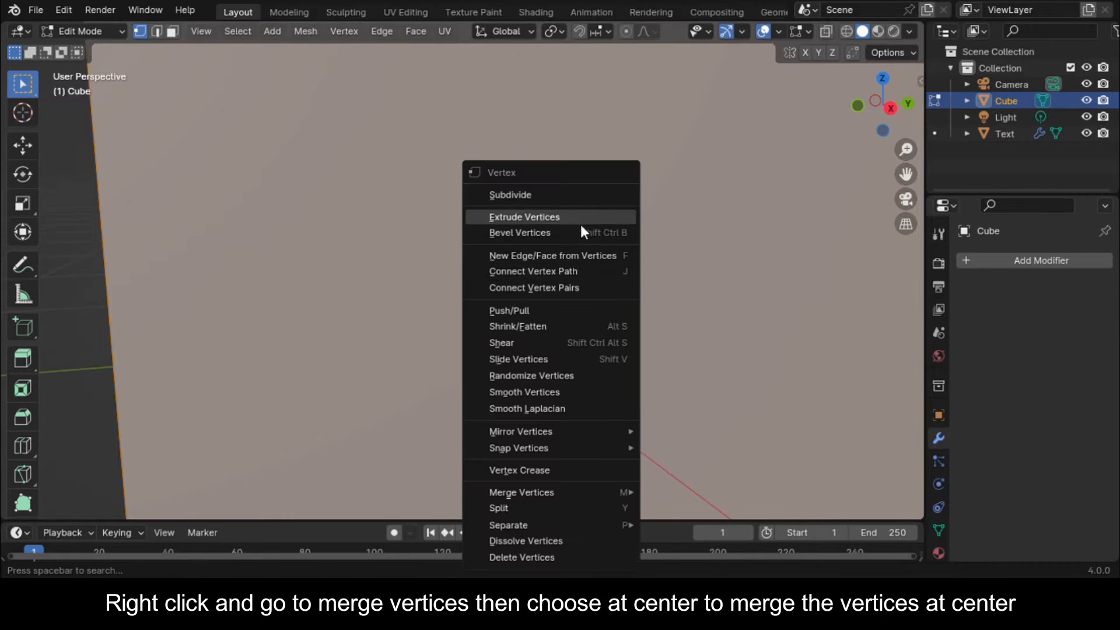
{"action": "mouse_move", "coordinate": [600, 491]}
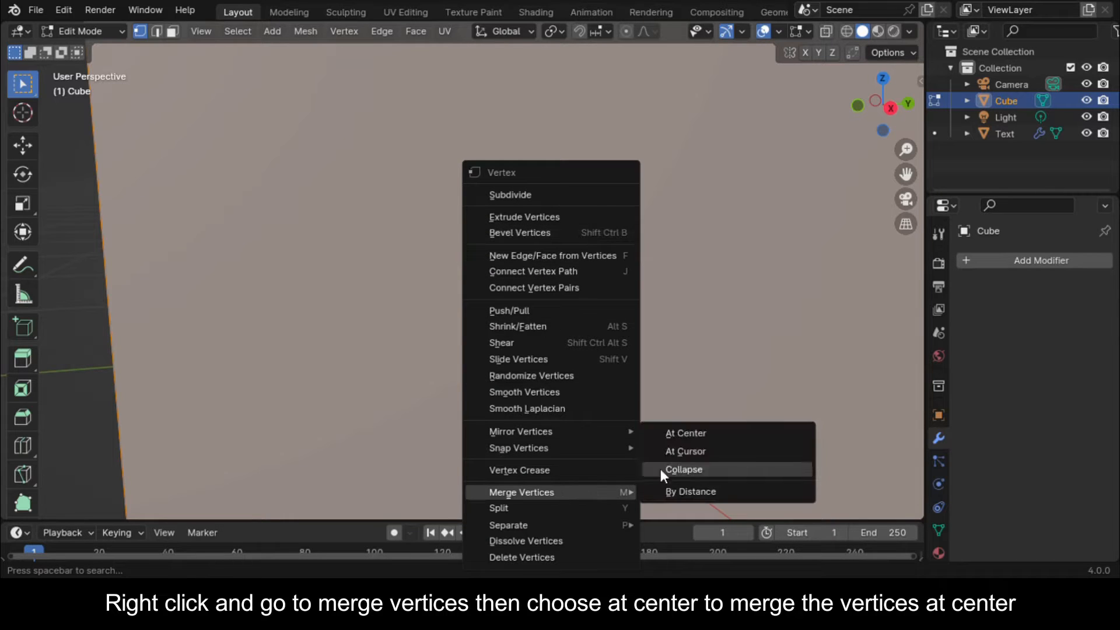
{"action": "left_click", "coordinate": [708, 434]}
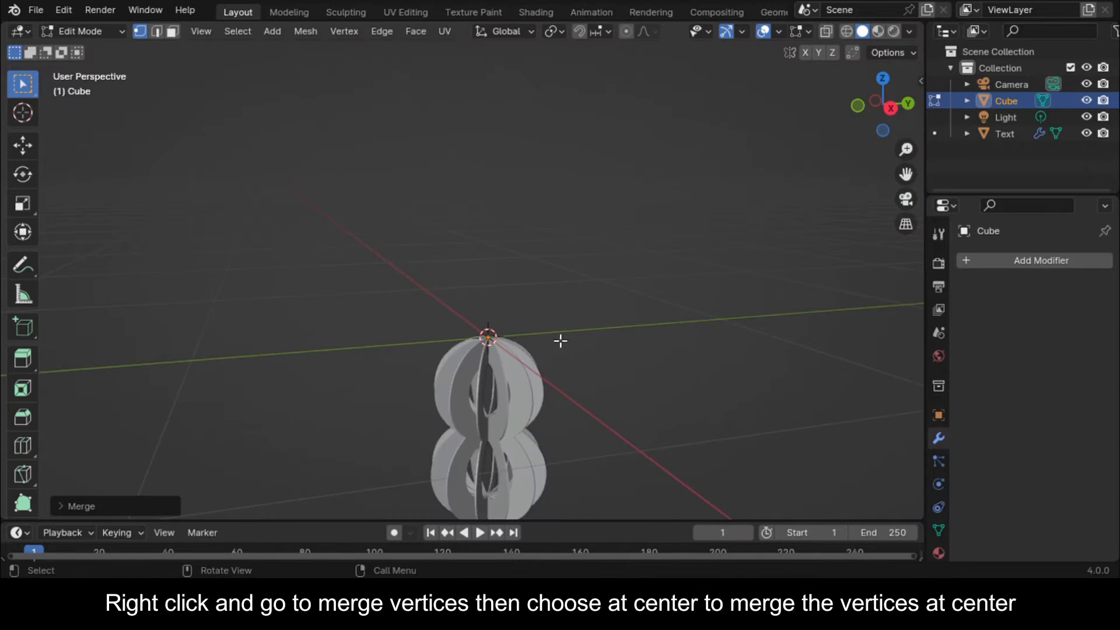
In right view, extrude the merged vertex 3 m upward along Z to form the rope line.
{"action": "left_click", "coordinate": [895, 108]}
{"action": "scroll", "coordinate": [664, 252], "scroll_direction": "down", "scroll_amount": 6}
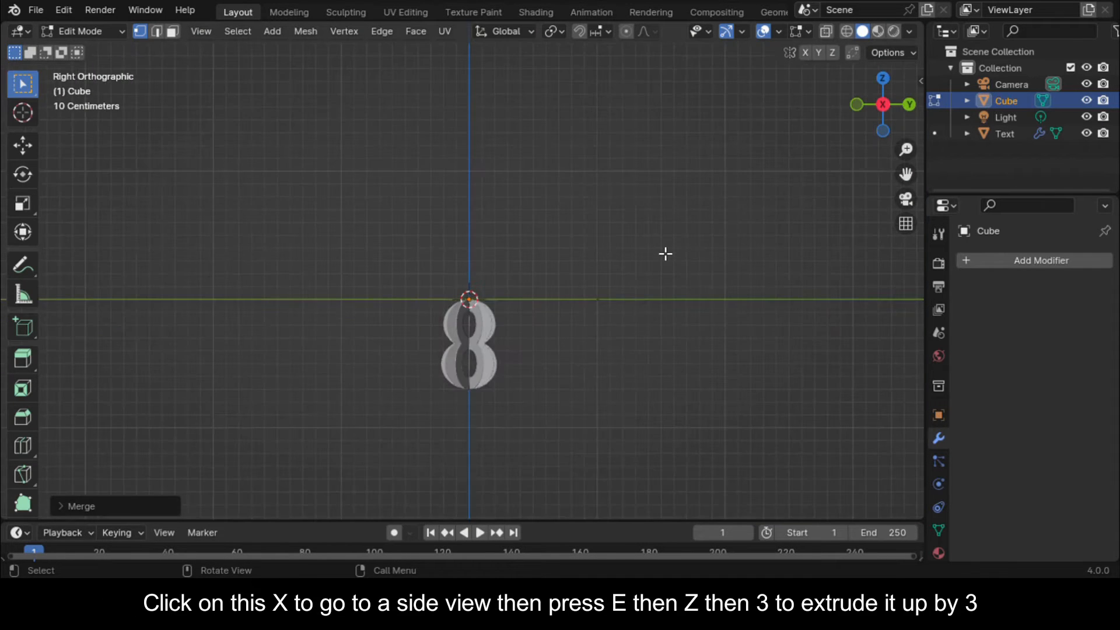
{"action": "key", "text": "e"}
{"action": "key", "text": "z"}
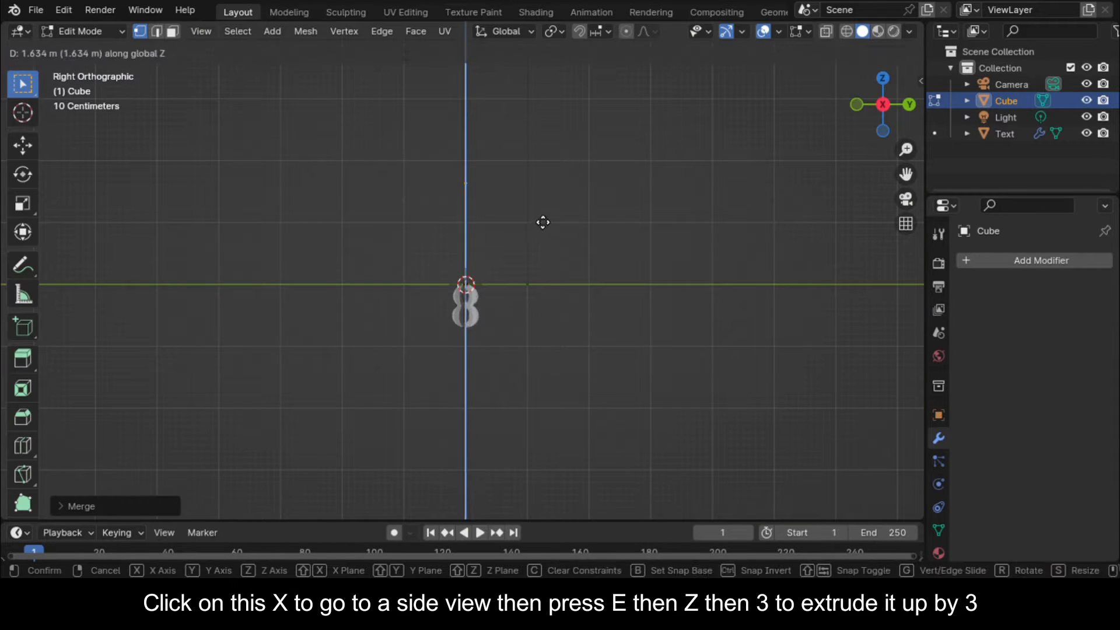
{"action": "key", "text": "3"}
{"action": "key", "text": "Return"}
Add 40 evenly spaced loop cuts along the vertical rope edge.
{"action": "scroll", "coordinate": [474, 195], "scroll_direction": "up", "scroll_amount": 2}
{"action": "key", "text": "ctrl+r"}
{"action": "key", "text": "4"}
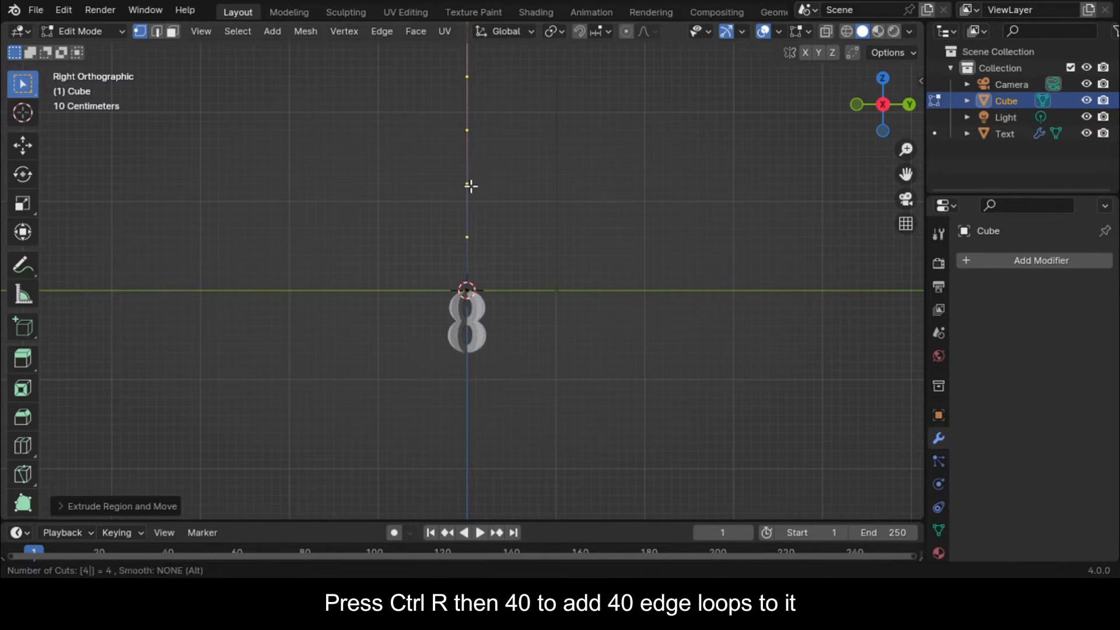
{"action": "key", "text": "0"}
{"action": "key", "text": "Return"}
{"action": "key", "text": "Return"}
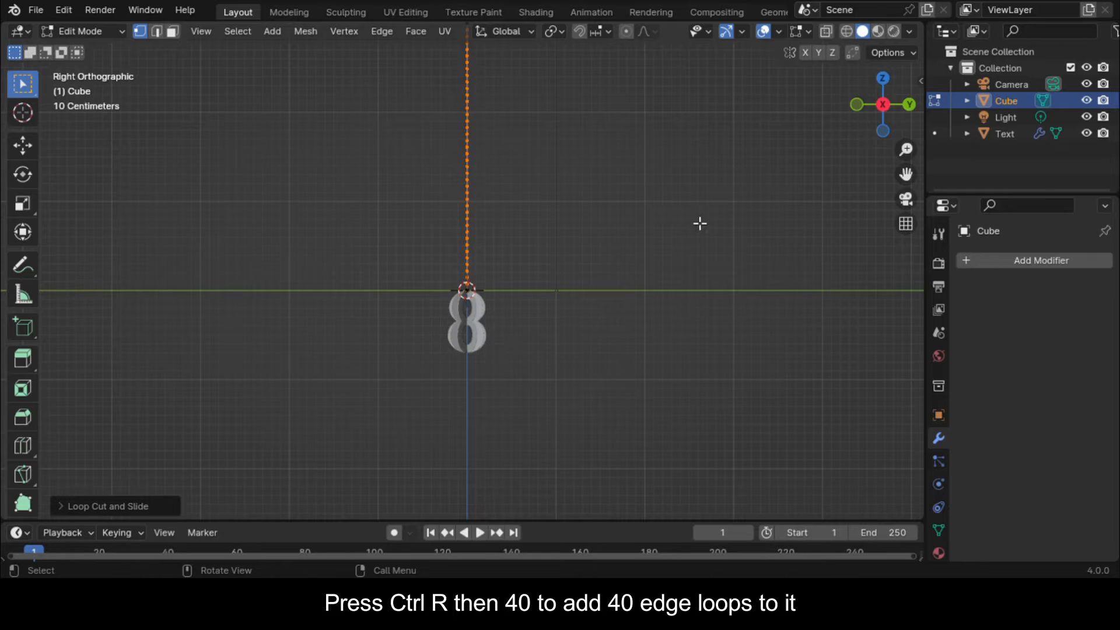
Select the rope's top vertex and assign it to a new vertex group.
{"action": "left_click_drag", "start_coordinate": [874, 108], "coordinate": [898, 132]}
{"action": "left_click_drag", "start_coordinate": [906, 174], "coordinate": [921, 329]}
{"action": "scroll", "coordinate": [522, 105], "scroll_direction": "up", "scroll_amount": 3}
{"action": "scroll", "coordinate": [522, 106], "scroll_direction": "down", "scroll_amount": 2}
{"action": "left_click", "coordinate": [499, 109]}
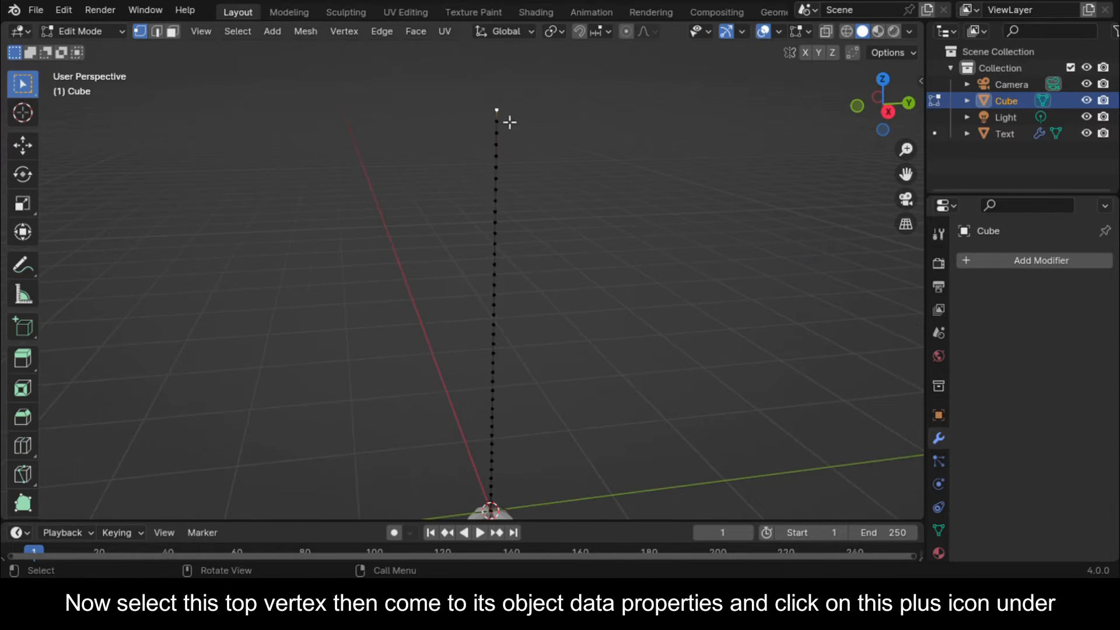
{"action": "left_click", "coordinate": [939, 529]}
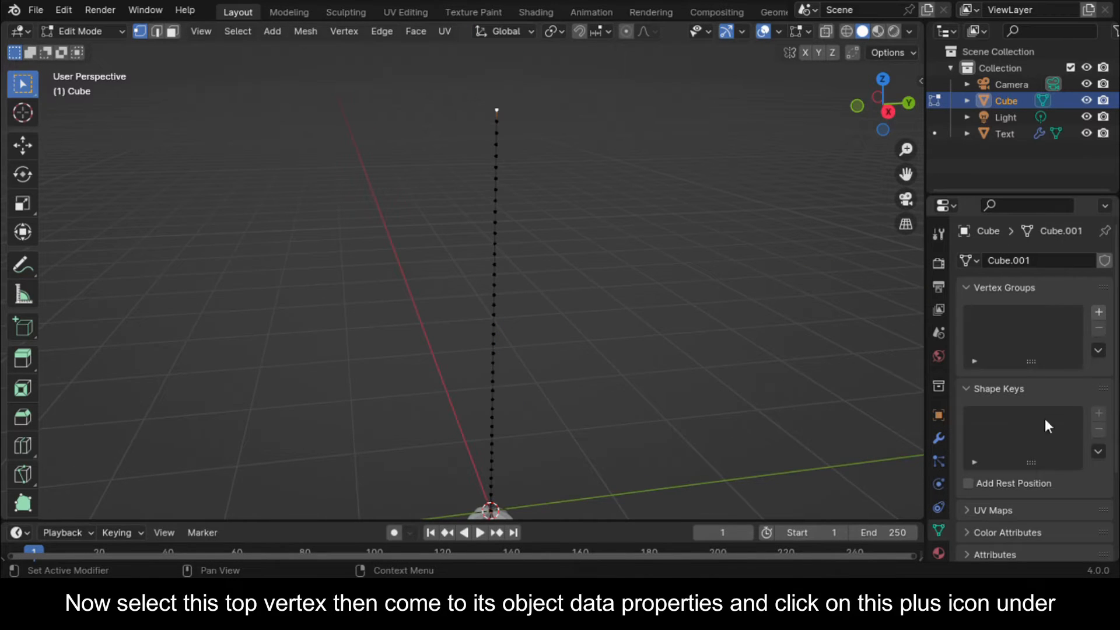
{"action": "left_click", "coordinate": [1098, 313]}
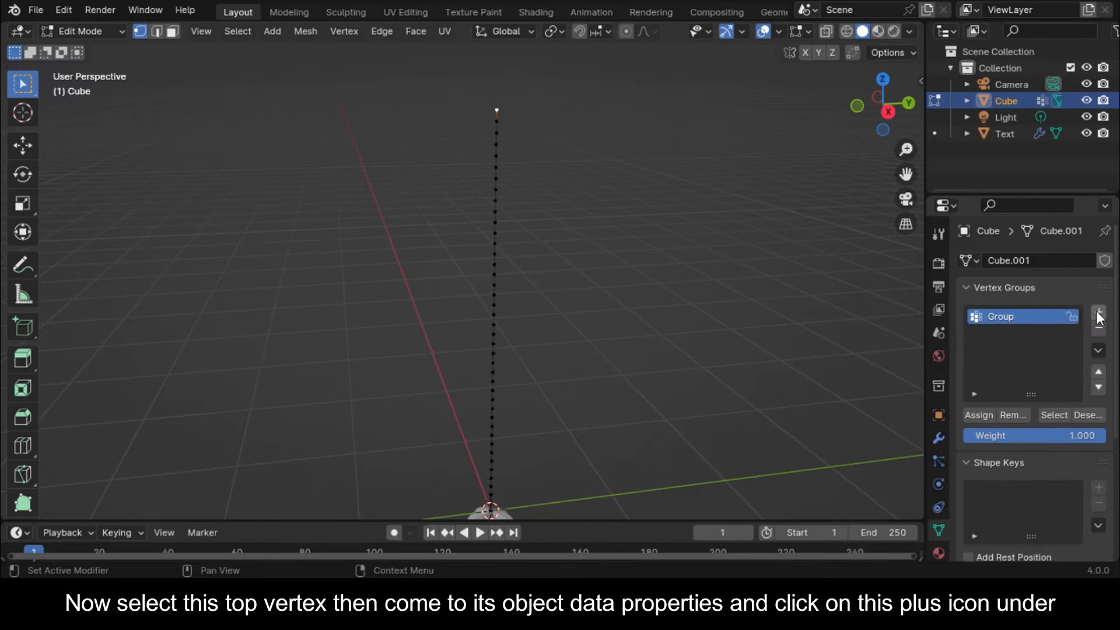
{"action": "left_click", "coordinate": [980, 415]}
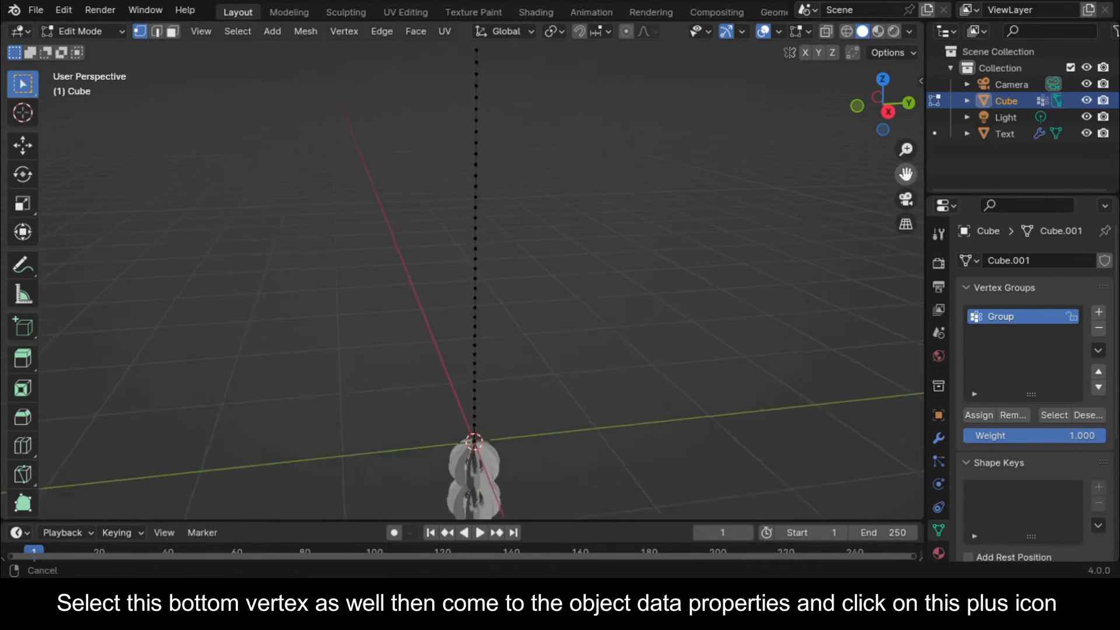
Select the rope's bottom vertex and assign it to a second new vertex group.
{"action": "middle_click_drag", "start_coordinate": [554, 443], "coordinate": [599, 281]}
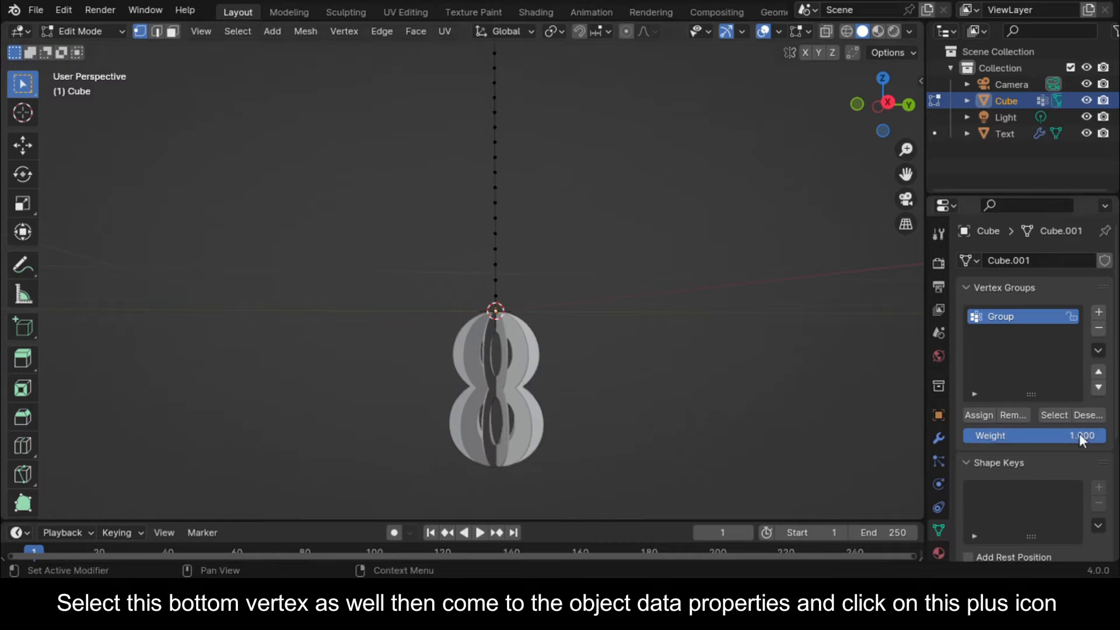
{"action": "left_click", "coordinate": [1098, 314]}
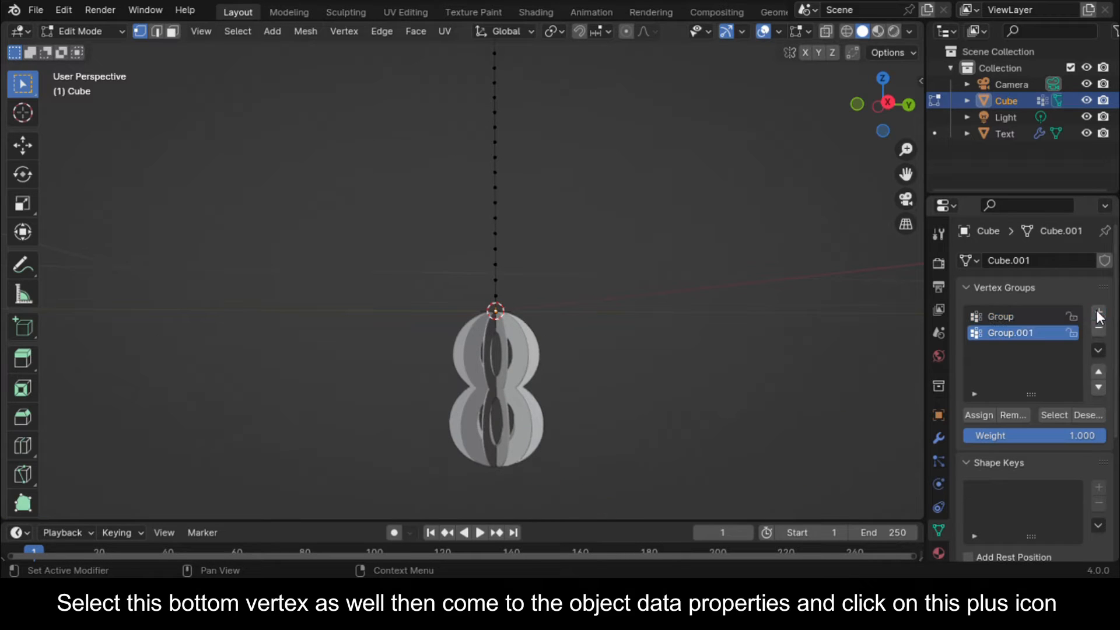
{"action": "left_click", "coordinate": [977, 415]}
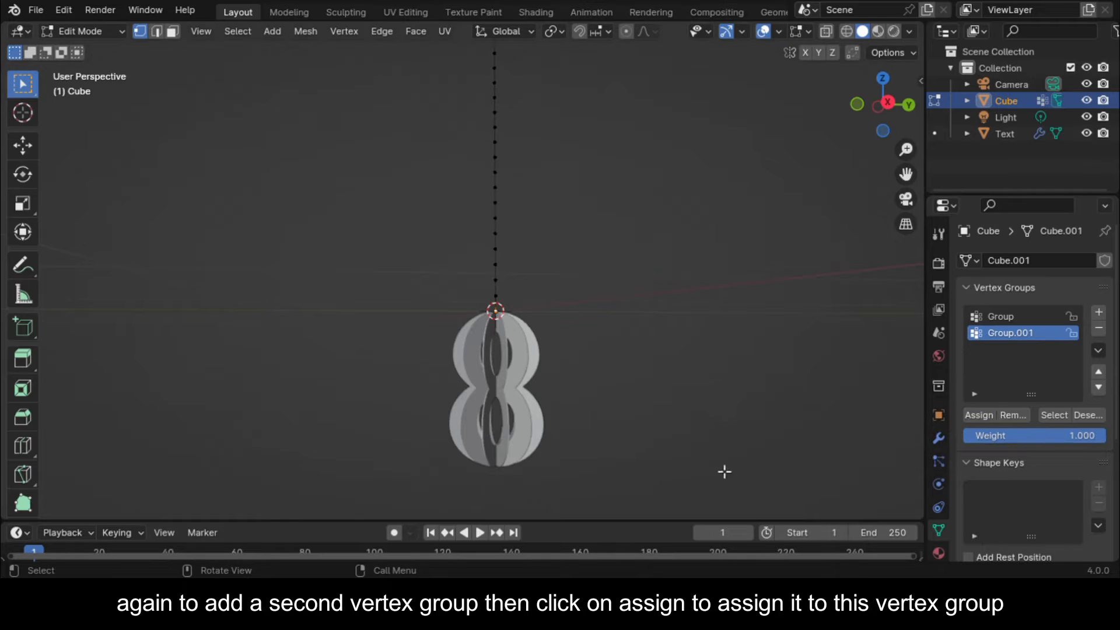
Return to Object Mode and add Cloth physics to the rope.
{"action": "scroll", "coordinate": [639, 394], "scroll_direction": "down", "scroll_amount": 1}
{"action": "scroll", "coordinate": [639, 395], "scroll_direction": "down", "scroll_amount": 2}
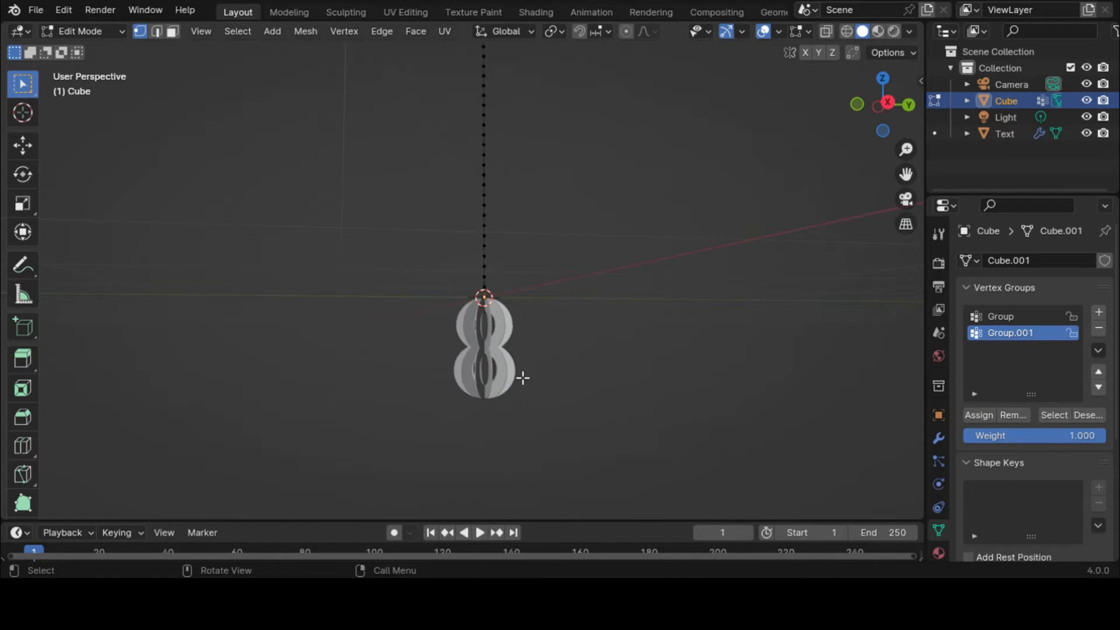
{"action": "key", "text": "Tab"}
{"action": "middle_click_drag", "start_coordinate": [530, 330], "coordinate": [554, 361]}
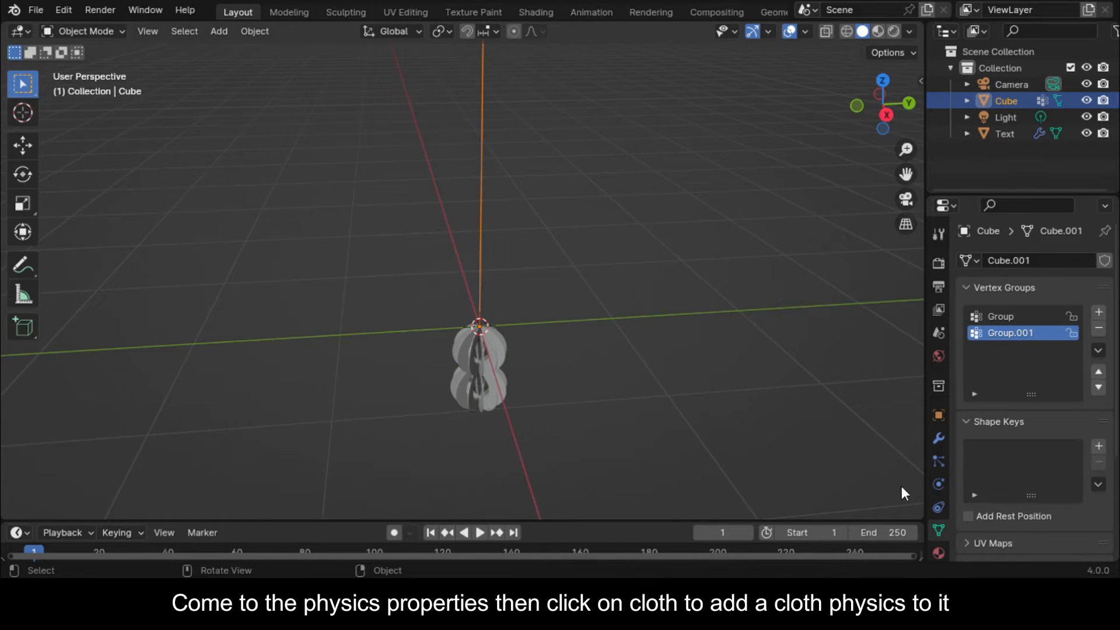
{"action": "left_click", "coordinate": [937, 482]}
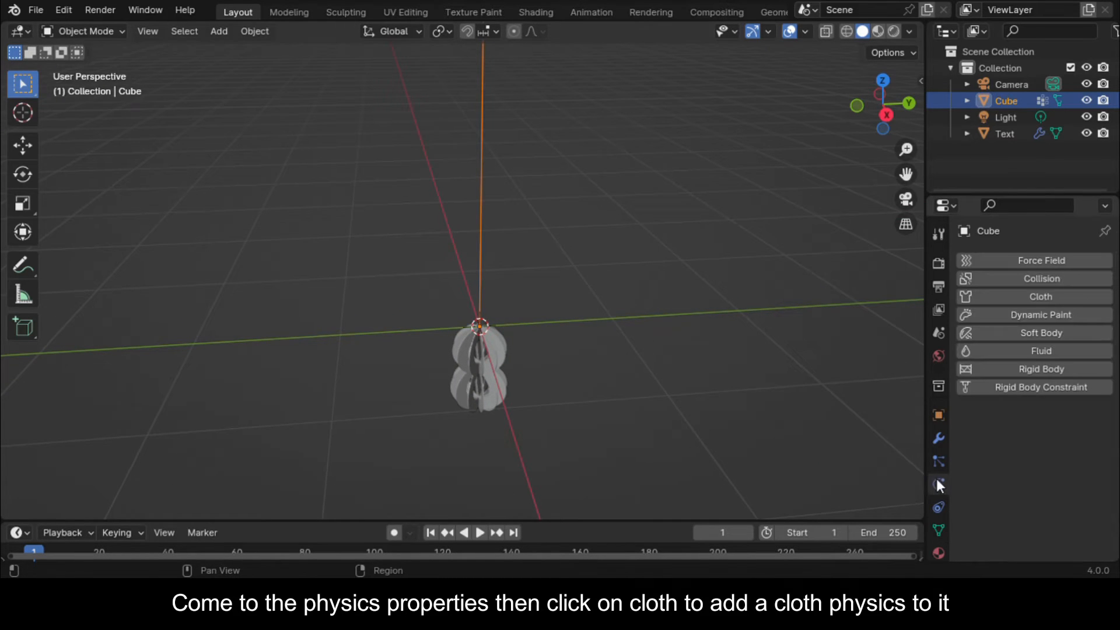
{"action": "left_click", "coordinate": [1023, 295]}
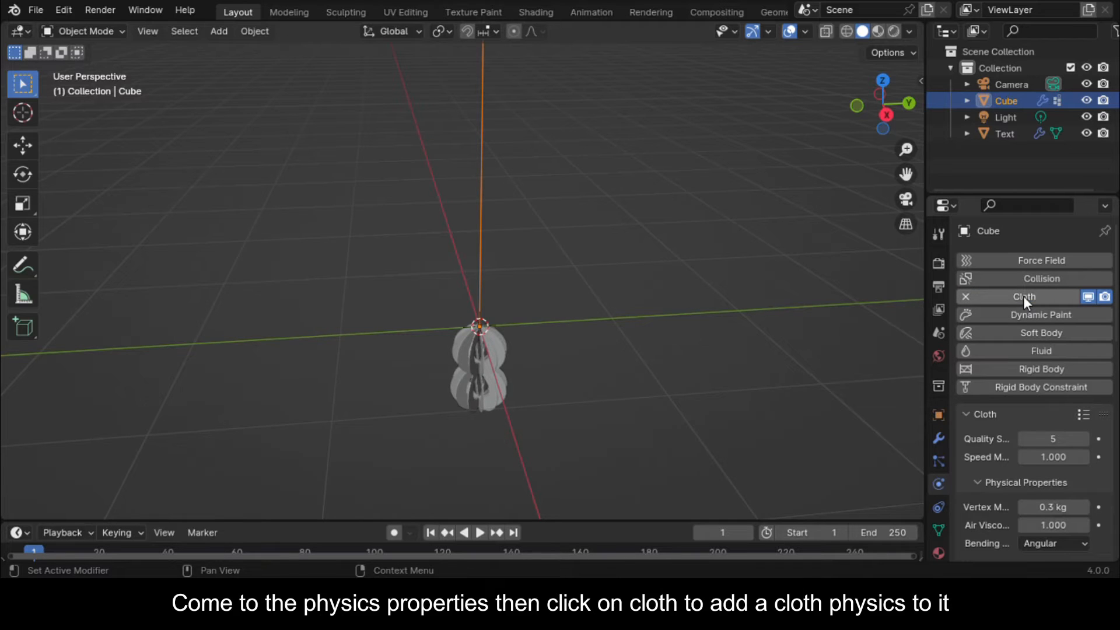
In the cloth's Shape settings, set the pin group to the top vertex's group, Group.
{"action": "scroll", "coordinate": [1027, 438], "scroll_direction": "down", "scroll_amount": 10}
{"action": "scroll", "coordinate": [1027, 439], "scroll_direction": "down", "scroll_amount": 8}
{"action": "left_click", "coordinate": [982, 490]}
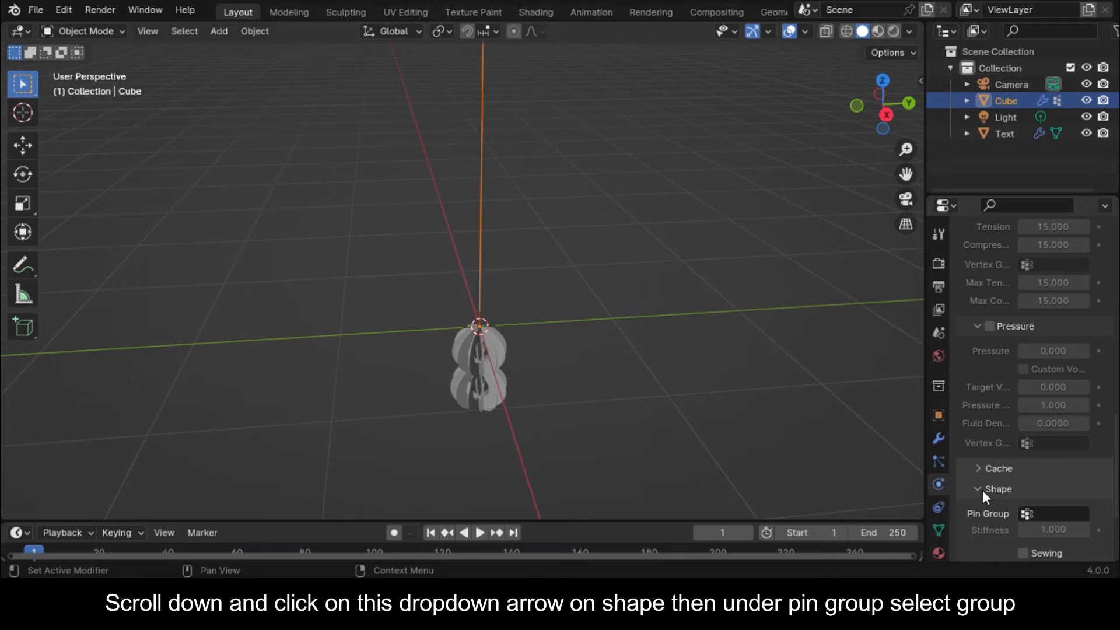
{"action": "left_click", "coordinate": [1053, 513]}
{"action": "left_click", "coordinate": [982, 343]}
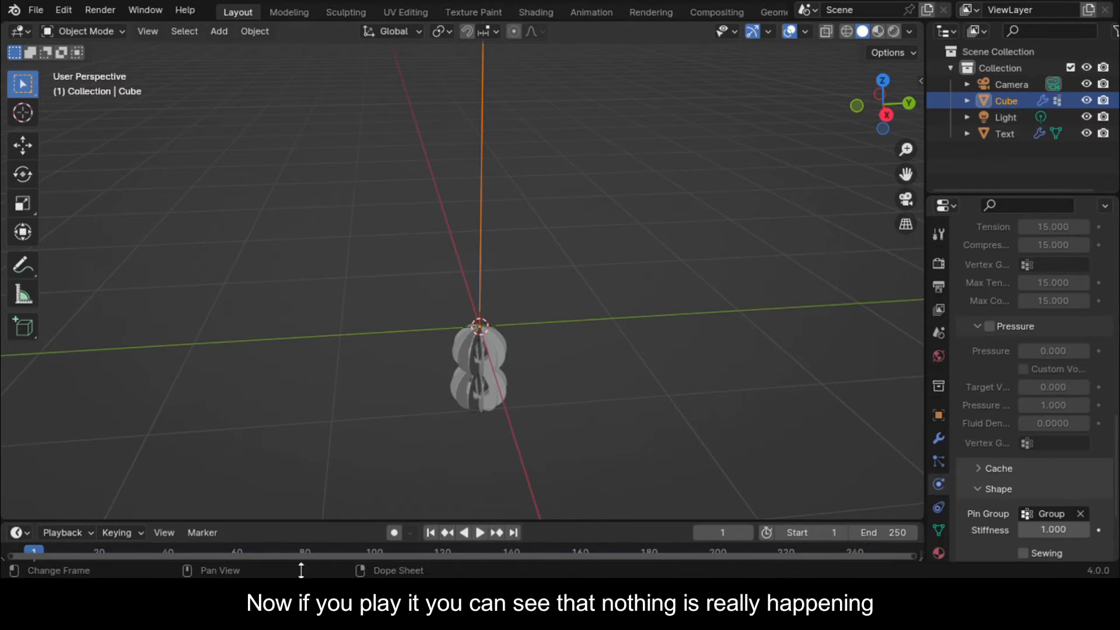
Play the cloth simulation with the timeline area enlarged, stop it, and go back to frame 1.
{"action": "key", "text": "space"}
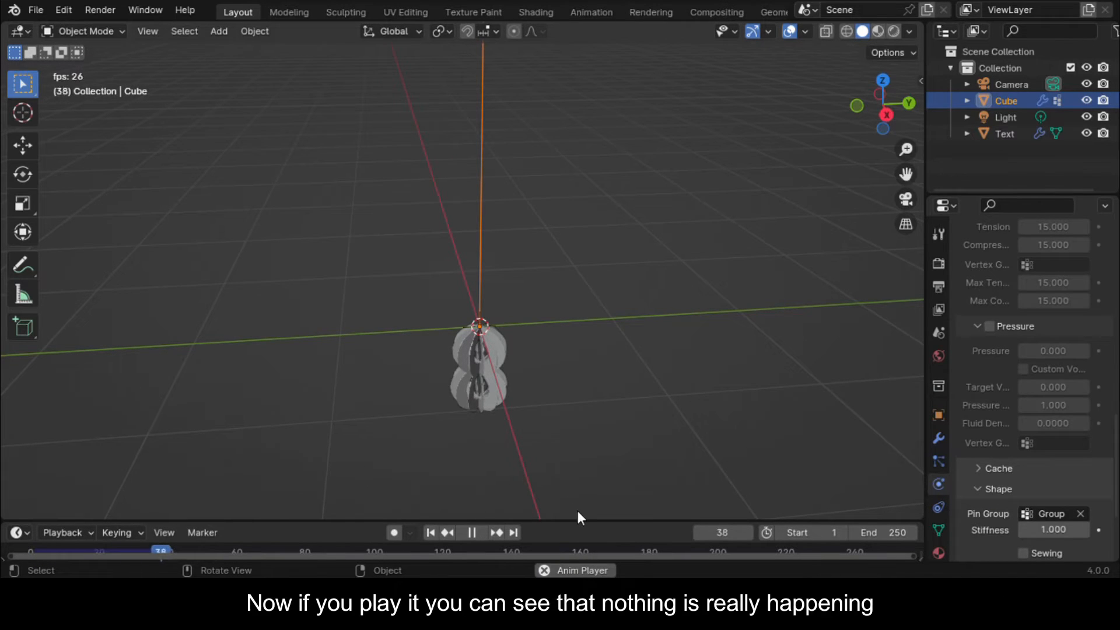
{"action": "left_click_drag", "start_coordinate": [577, 520], "coordinate": [561, 479]}
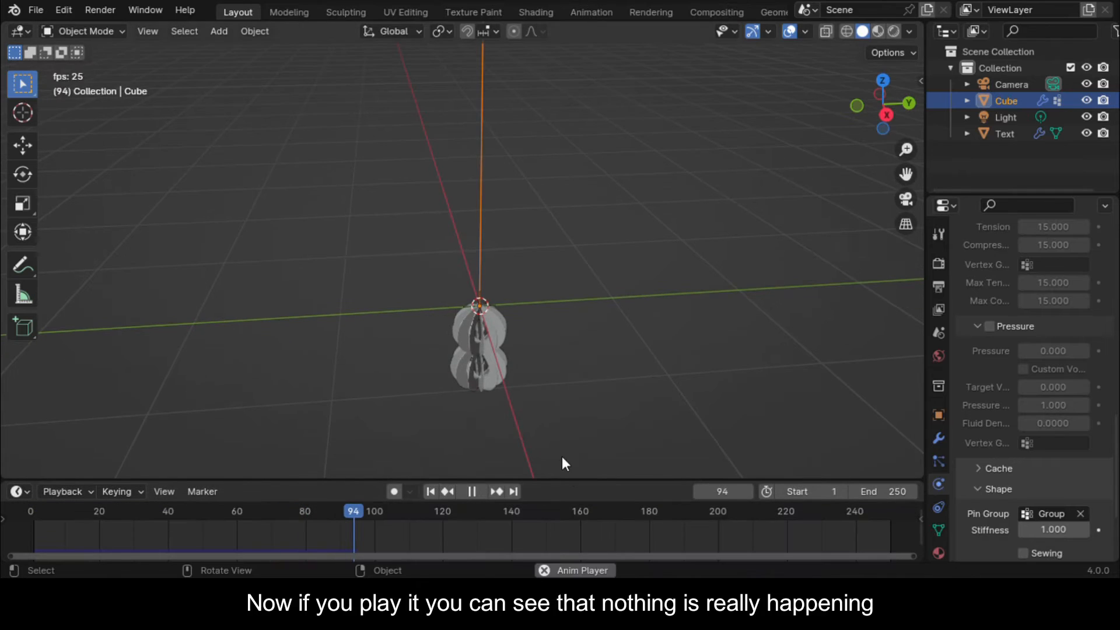
{"action": "key", "text": "space"}
{"action": "left_click", "coordinate": [33, 509]}
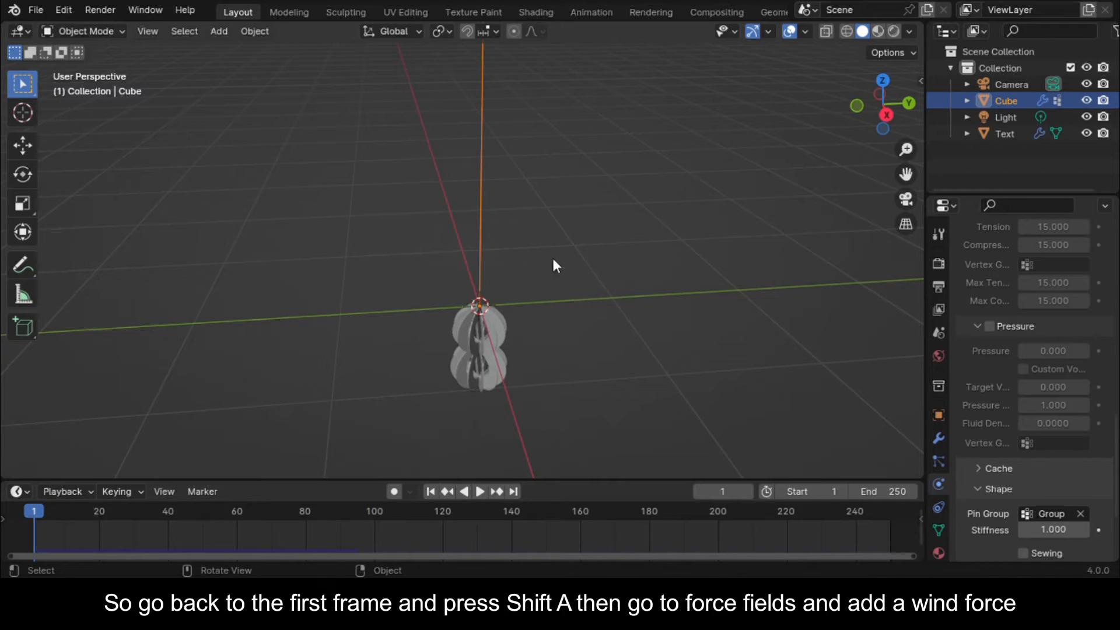
Add a Wind force field and rotate it -90 degrees around the X axis.
{"action": "key", "text": "shift+a"}
{"action": "mouse_move", "coordinate": [496, 534]}
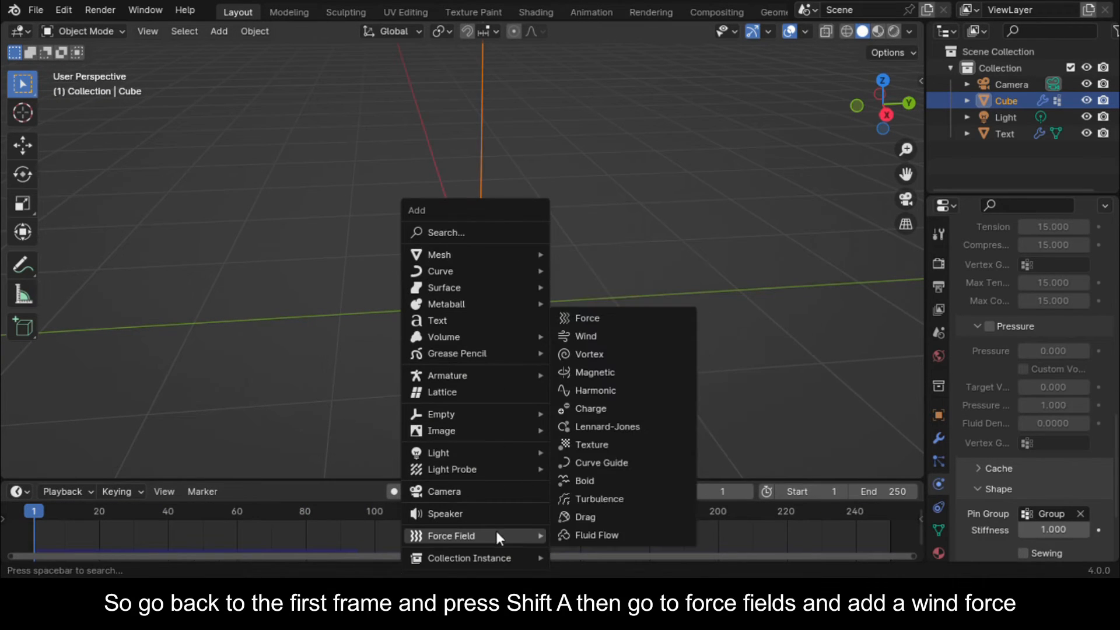
{"action": "left_click", "coordinate": [614, 331]}
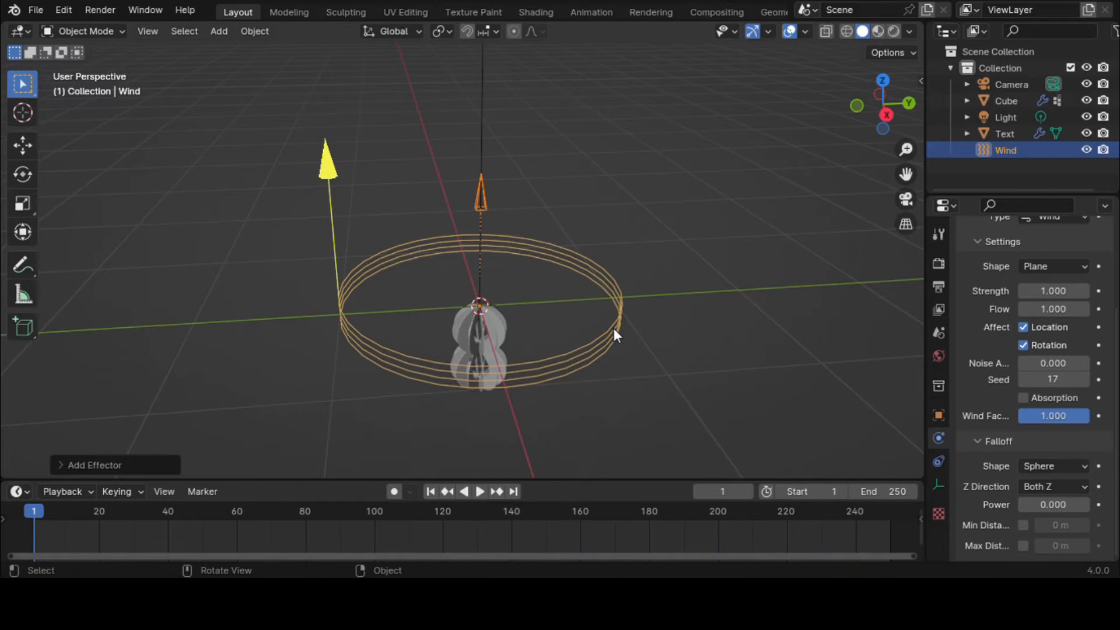
{"action": "type", "text": "rx90"}
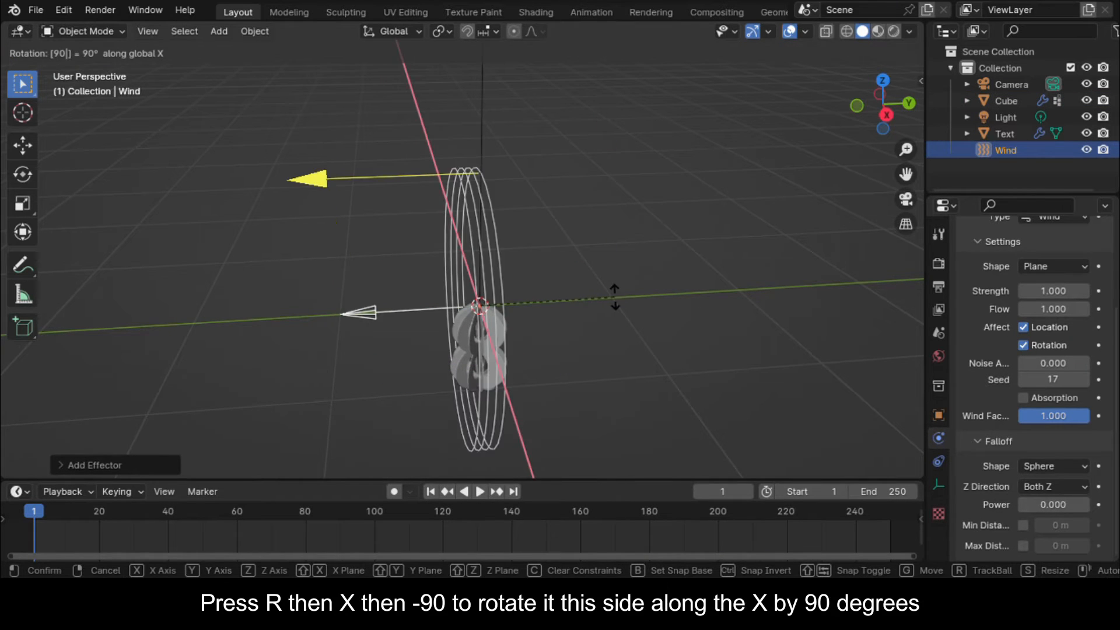
{"action": "key", "text": "minus"}
{"action": "key", "text": "Return"}
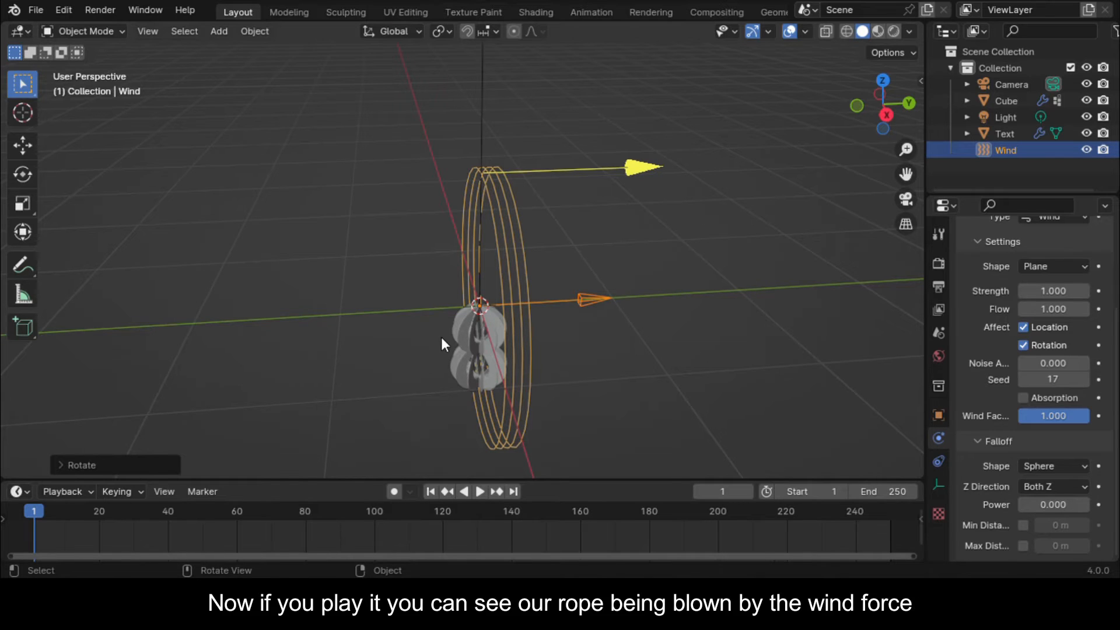
Play the simulation to check how the wind blows the rope.
{"action": "key", "text": "space"}
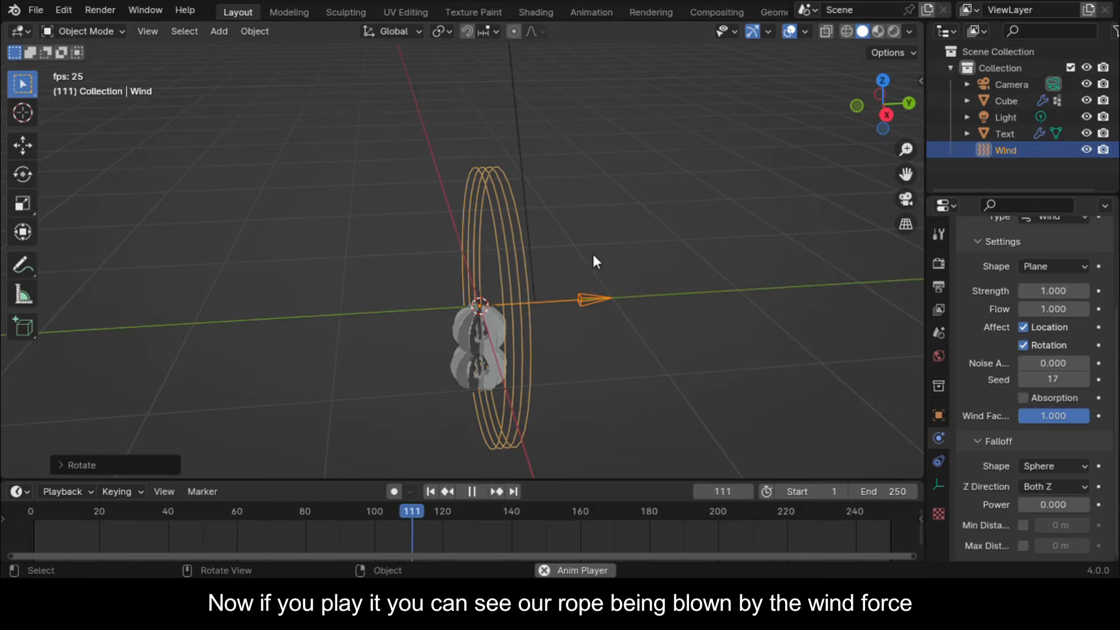
{"action": "key", "text": "space"}
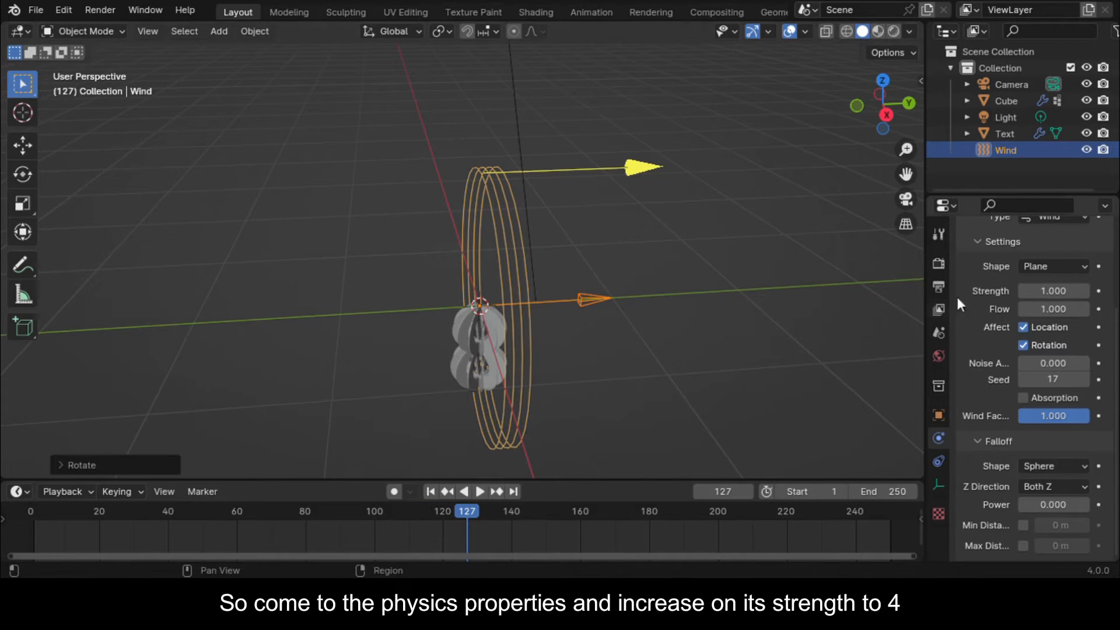
{"action": "key", "text": "space"}
Set the Wind force field's strength to 4.
{"action": "left_click_drag", "start_coordinate": [1053, 290], "coordinate": [1079, 291]}
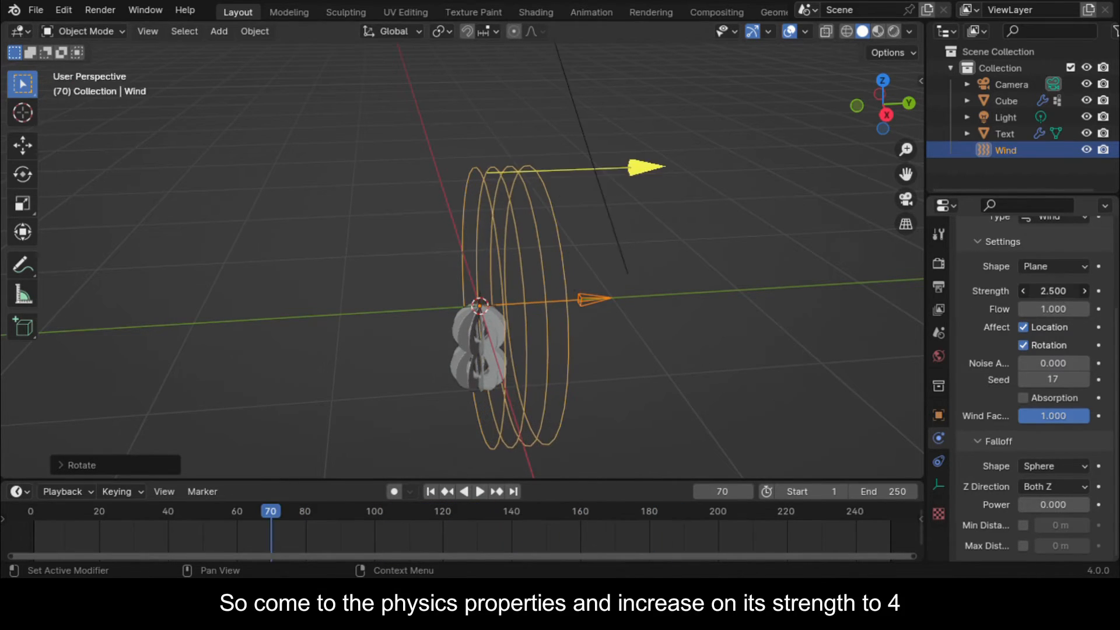
{"action": "left_click", "coordinate": [1066, 296]}
{"action": "type", "text": "4"}
{"action": "key", "text": "Return"}
Preview the stronger wind, return to frame 1, and keyframe the wind's strength there.
{"action": "key", "text": "space"}
{"action": "key", "text": "space"}
{"action": "key", "text": "shift+Left"}
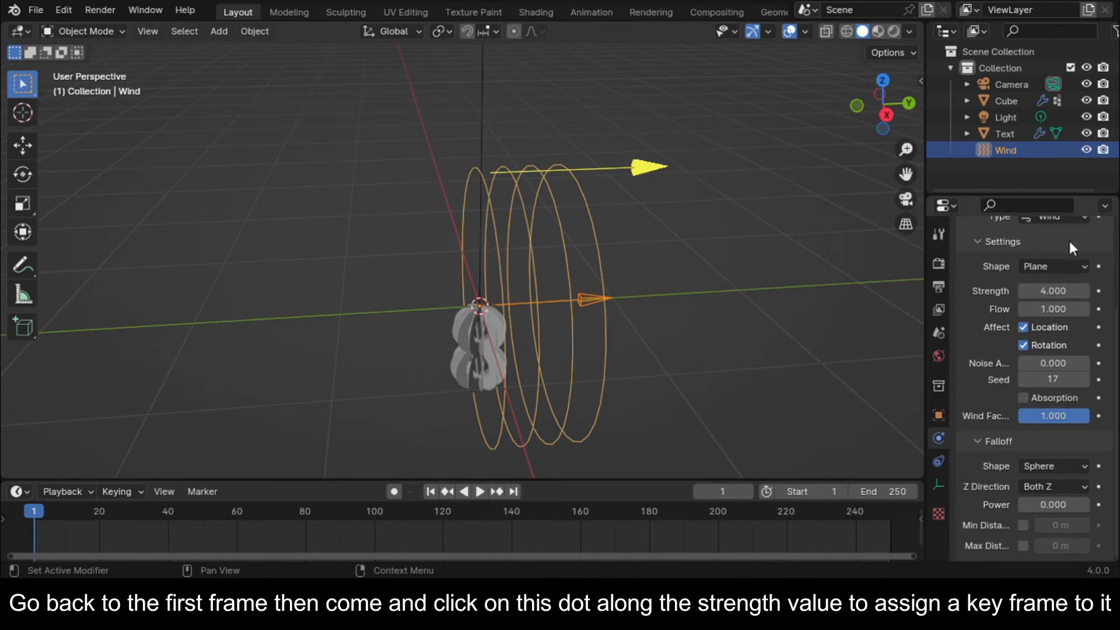
{"action": "left_click", "coordinate": [1099, 291]}
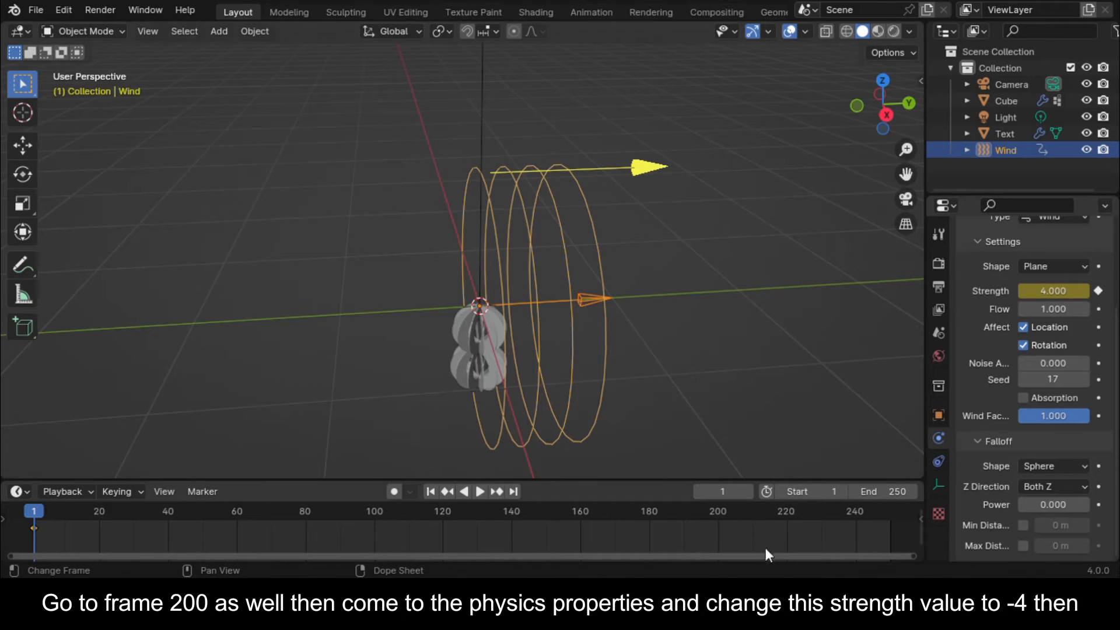
Set the Wind force field's strength to -4 at frame 200 and keyframe it there.
{"action": "left_click", "coordinate": [722, 512]}
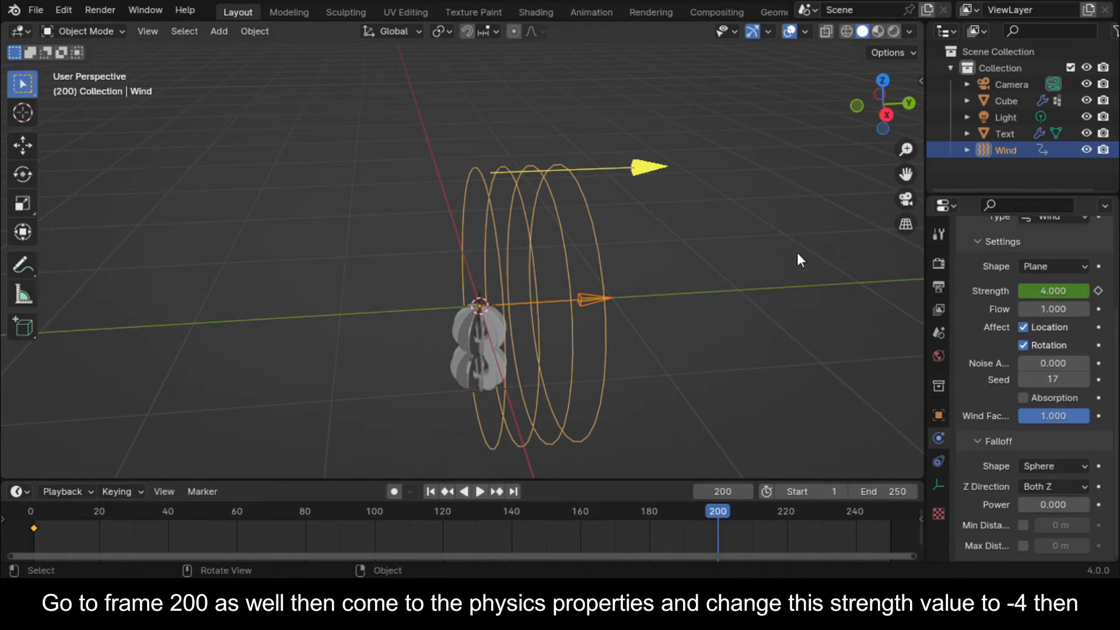
{"action": "left_click", "coordinate": [1065, 290]}
{"action": "left_click", "coordinate": [1030, 291]}
{"action": "key", "text": "Home"}
{"action": "type", "text": "-"}
{"action": "key", "text": "Return"}
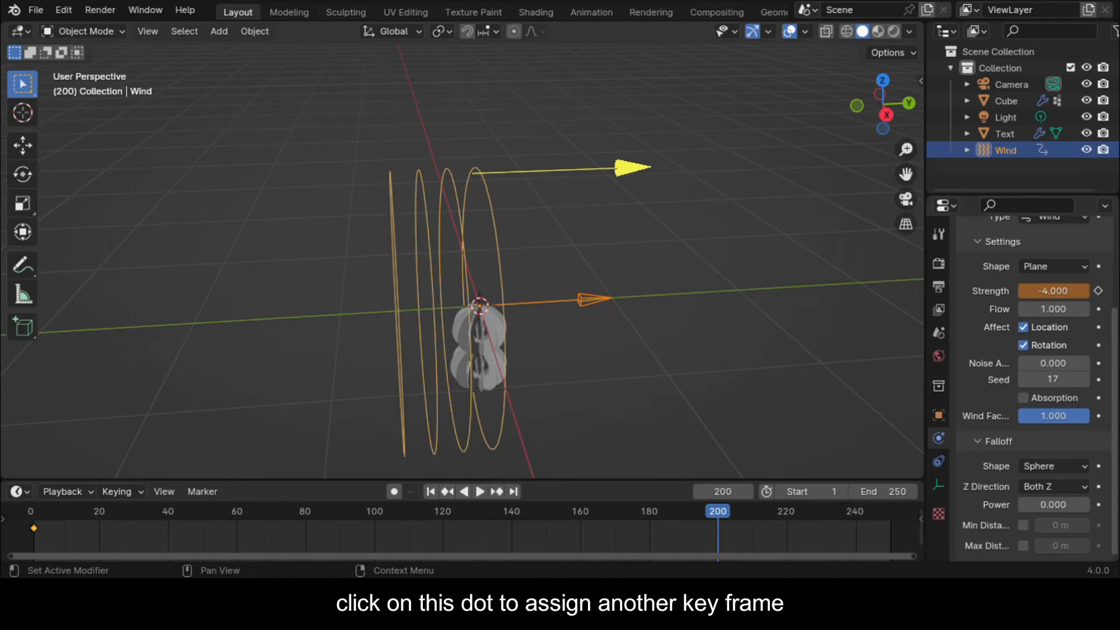
{"action": "left_click", "coordinate": [1098, 291]}
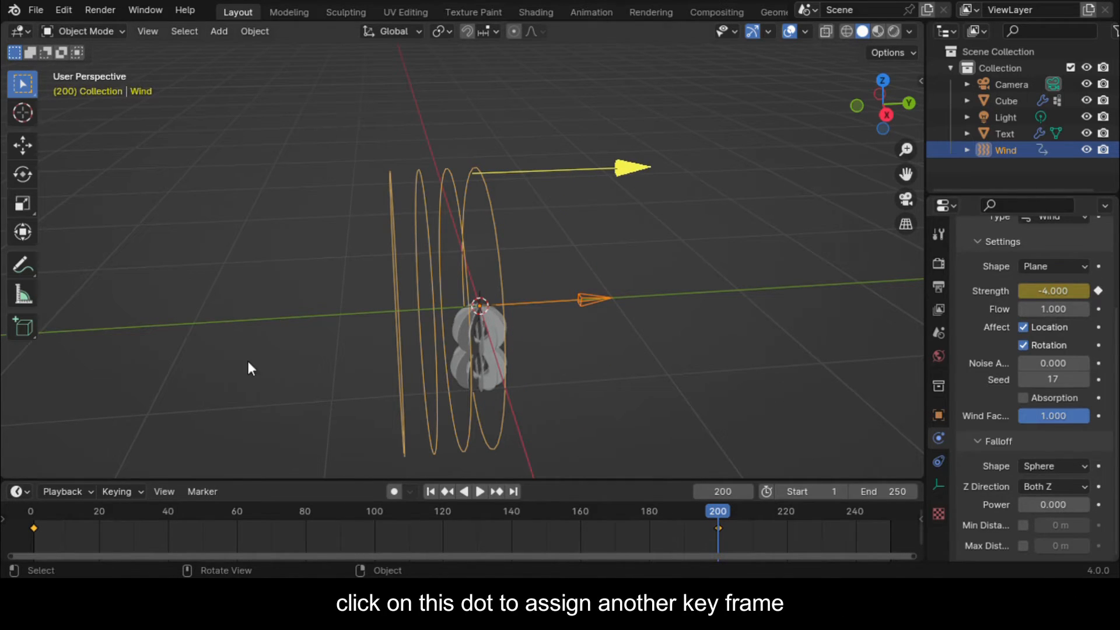
Play the animation from the start to check how the rope swings under the keyframed wind.
{"action": "left_click", "coordinate": [29, 513]}
{"action": "key", "text": "space"}
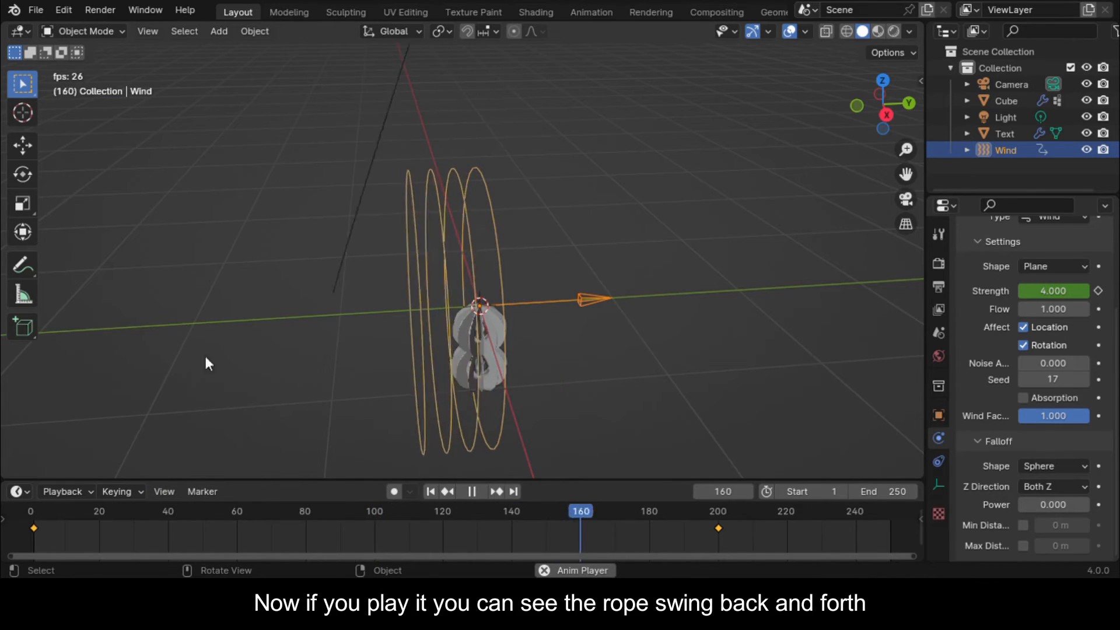
{"action": "key", "text": "space"}
Set the scene's end frame to 200.
{"action": "double_click", "coordinate": [882, 491]}
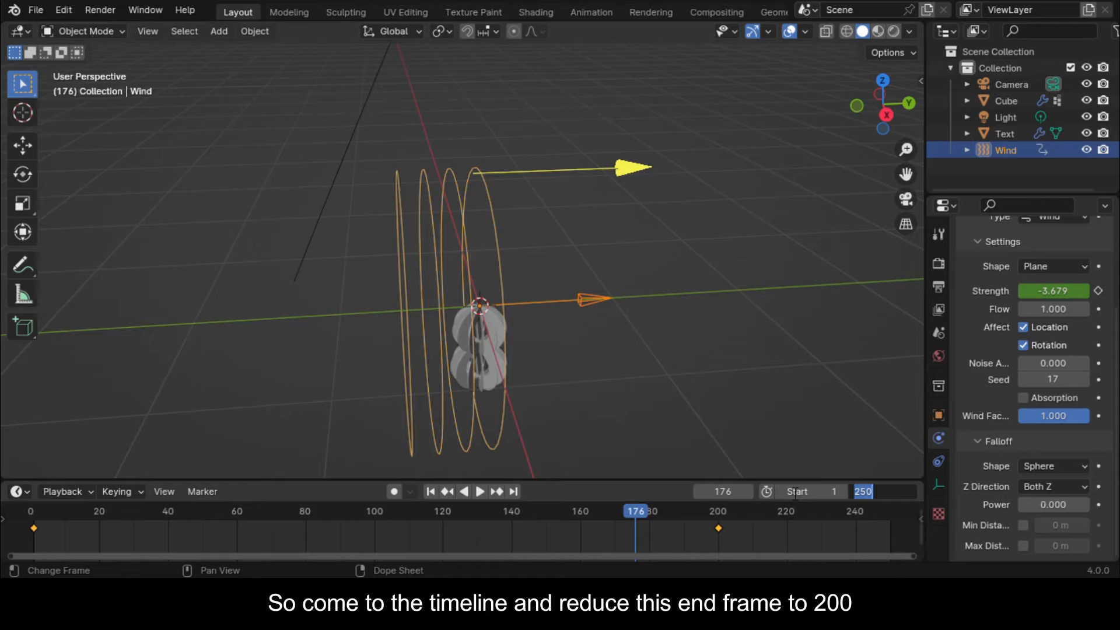
{"action": "type", "text": "2"}
{"action": "key", "text": "Return"}
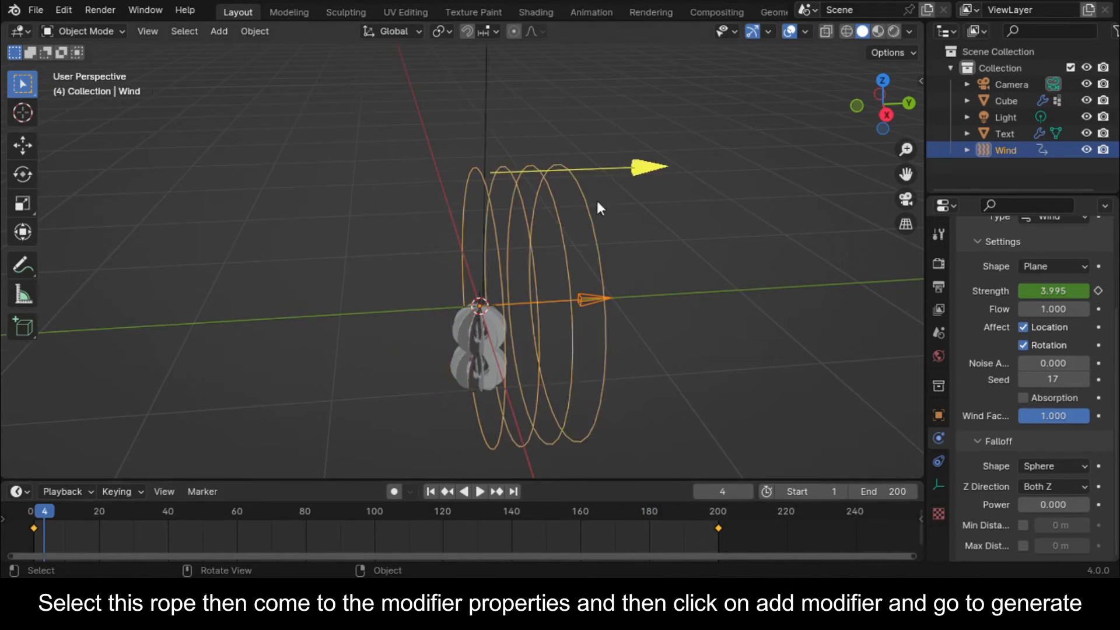
Add a Skin modifier to the rope.
{"action": "left_click", "coordinate": [475, 128]}
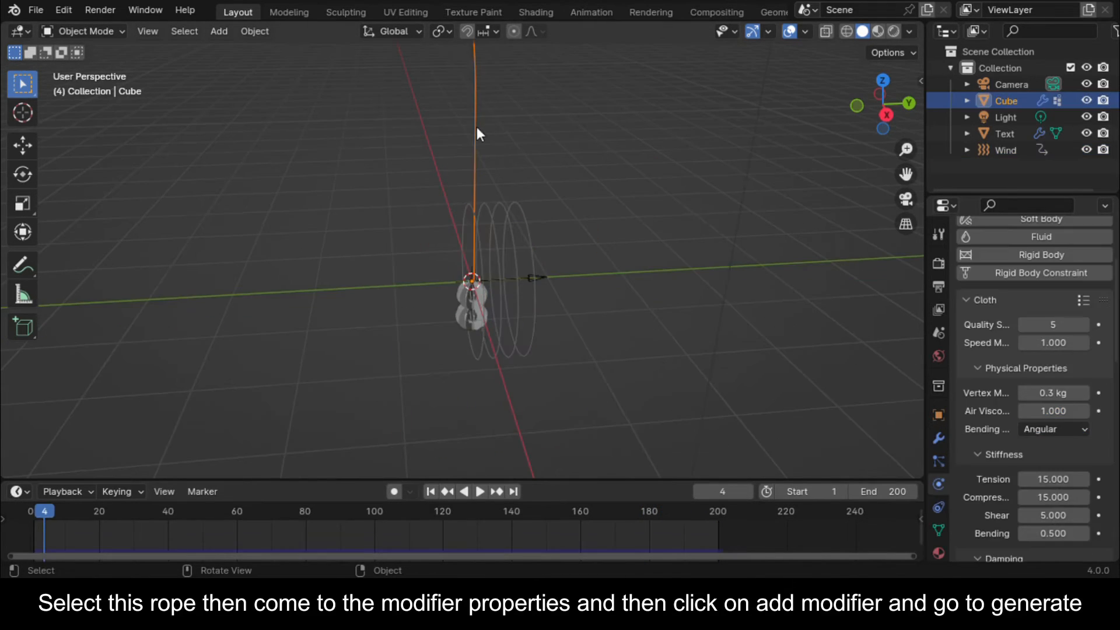
{"action": "left_click", "coordinate": [938, 438]}
{"action": "left_click", "coordinate": [984, 260]}
{"action": "mouse_move", "coordinate": [984, 260]}
{"action": "left_click", "coordinate": [790, 441]}
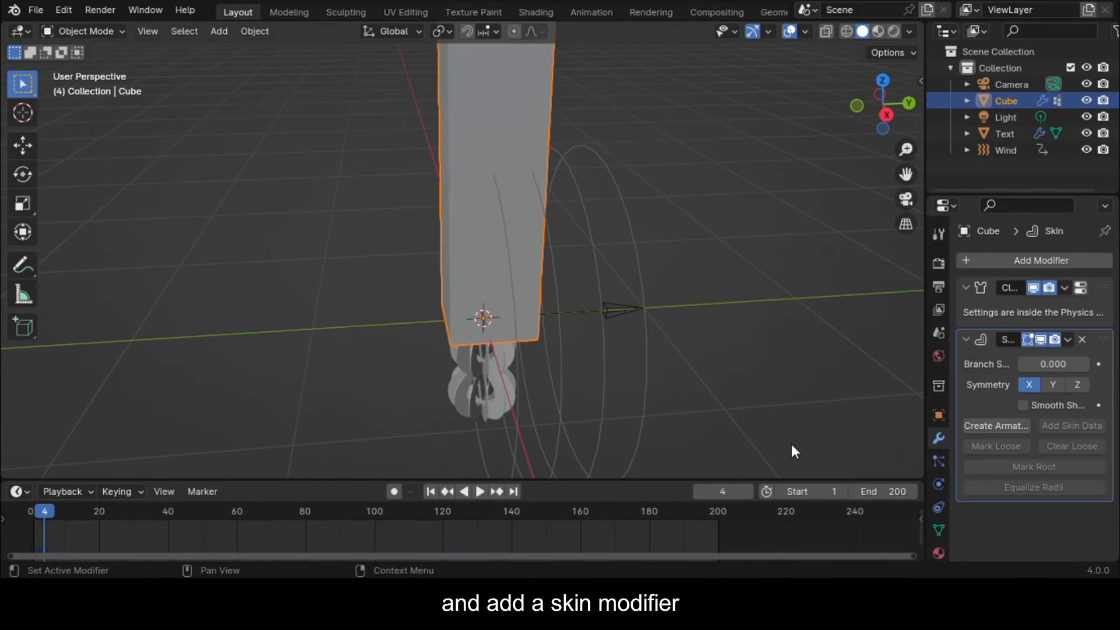
Scale down the skin radius of all the rope's vertices in Edit Mode to make a thin cord, then return to Object Mode.
{"action": "key", "text": "Tab"}
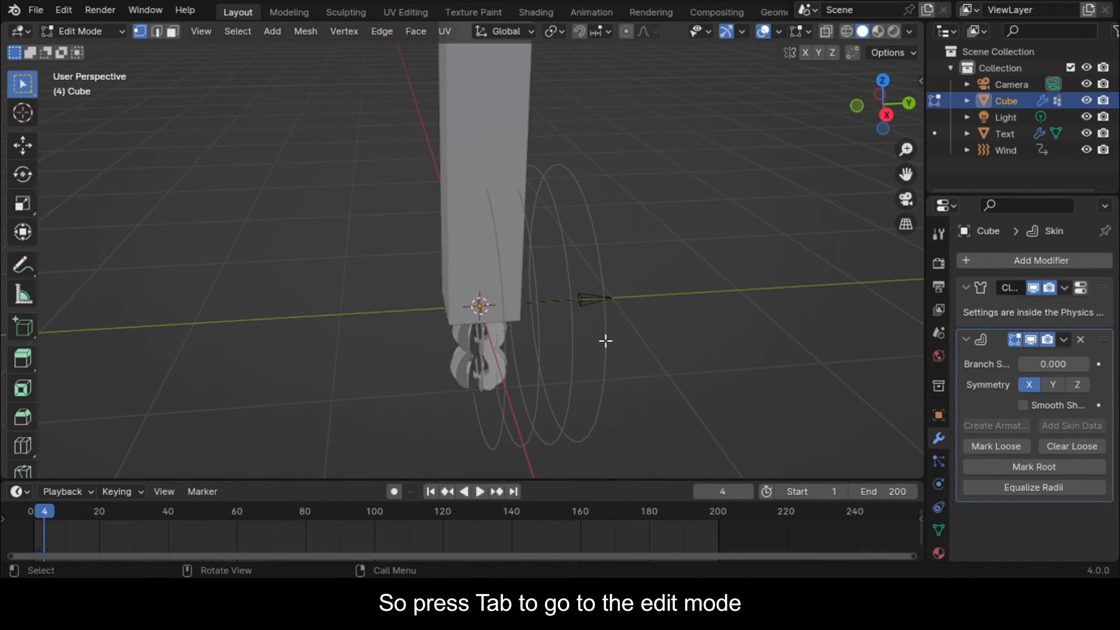
{"action": "scroll", "coordinate": [605, 338], "scroll_direction": "down", "scroll_amount": 2}
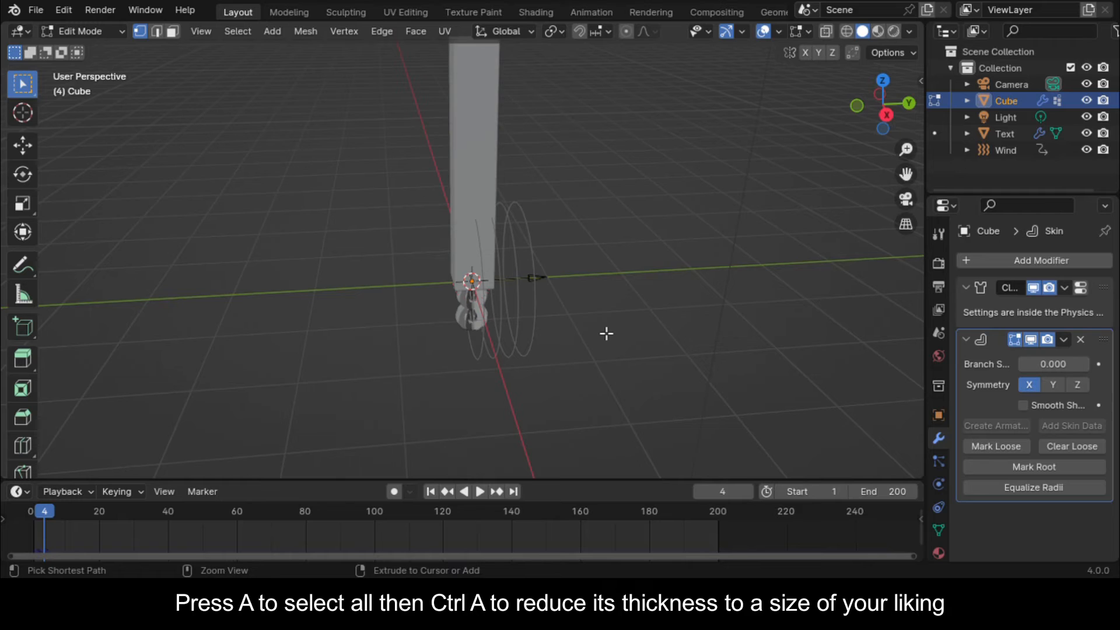
{"action": "key", "text": "ctrl+a"}
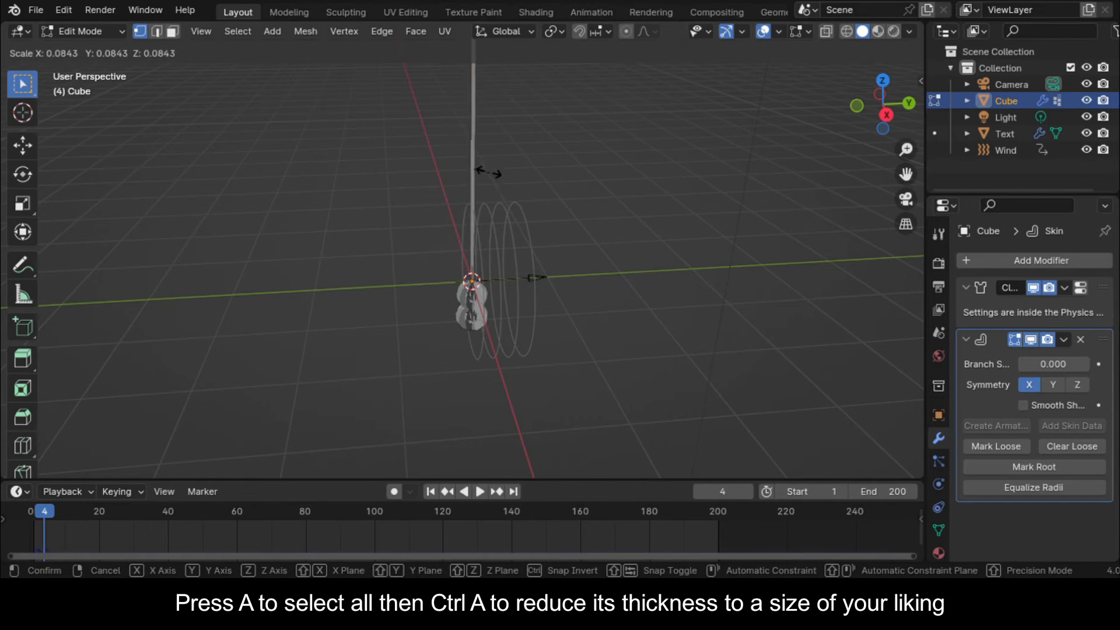
{"action": "left_click", "coordinate": [487, 173]}
{"action": "scroll", "coordinate": [484, 295], "scroll_direction": "up", "scroll_amount": 12}
{"action": "middle_click_drag", "start_coordinate": [485, 295], "coordinate": [443, 64], "text": "shift"}
{"action": "key", "text": "ctrl+a"}
{"action": "left_click", "coordinate": [568, 350]}
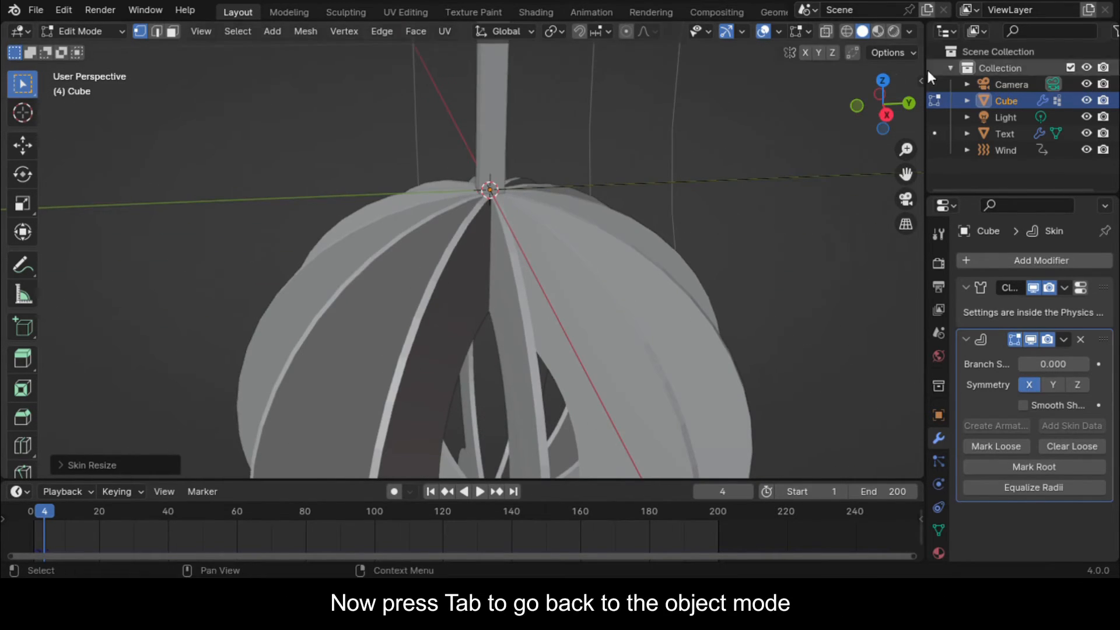
{"action": "left_click_drag", "start_coordinate": [873, 100], "coordinate": [882, 111]}
{"action": "key", "text": "Tab"}
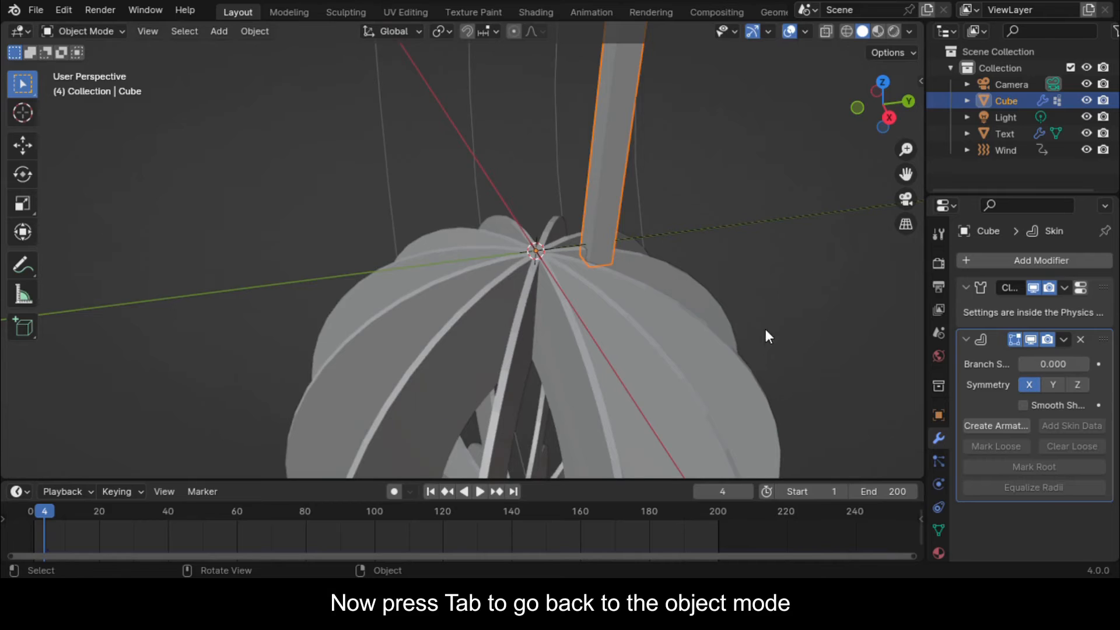
Add a Subdivision Surface modifier to the rope and set its viewport levels to 2.
{"action": "scroll", "coordinate": [728, 358], "scroll_direction": "down", "scroll_amount": 5}
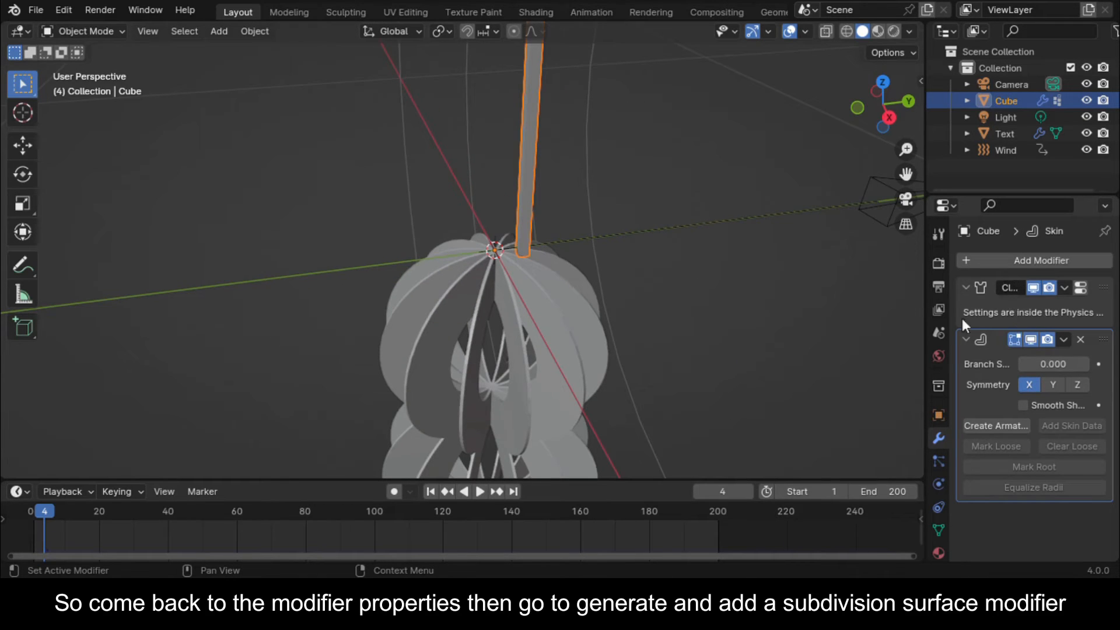
{"action": "left_click", "coordinate": [965, 337]}
{"action": "left_click", "coordinate": [992, 261]}
{"action": "mouse_move", "coordinate": [924, 268]}
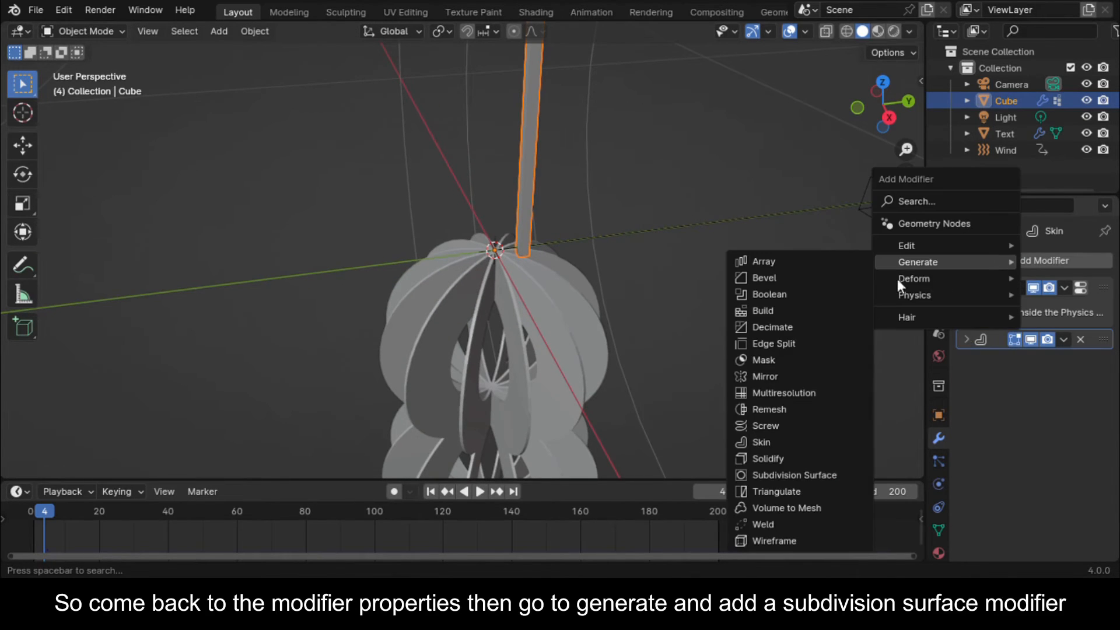
{"action": "left_click", "coordinate": [809, 474]}
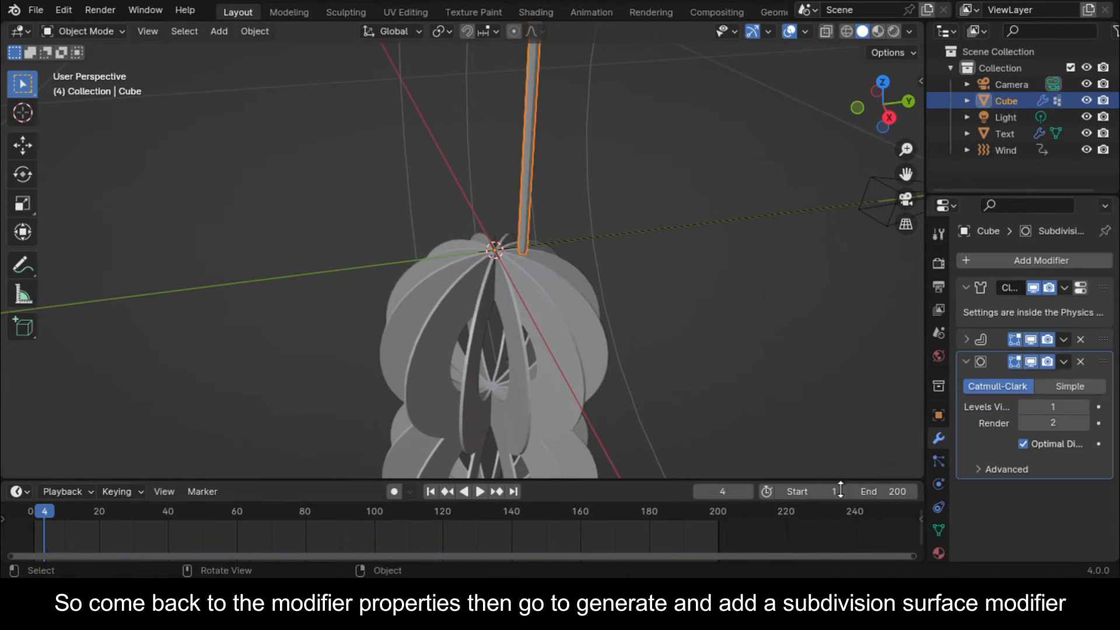
{"action": "left_click", "coordinate": [1083, 400]}
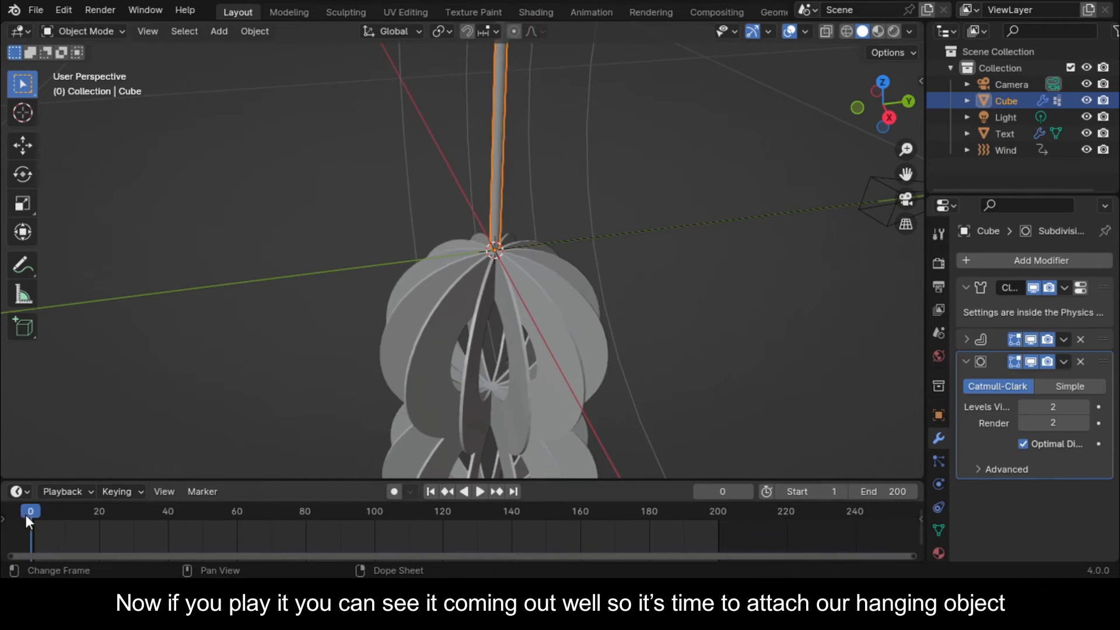
Play the simulation to check the motion of the smoothed rope.
{"action": "key", "text": "space"}
{"action": "scroll", "coordinate": [561, 383], "scroll_direction": "down", "scroll_amount": 5}
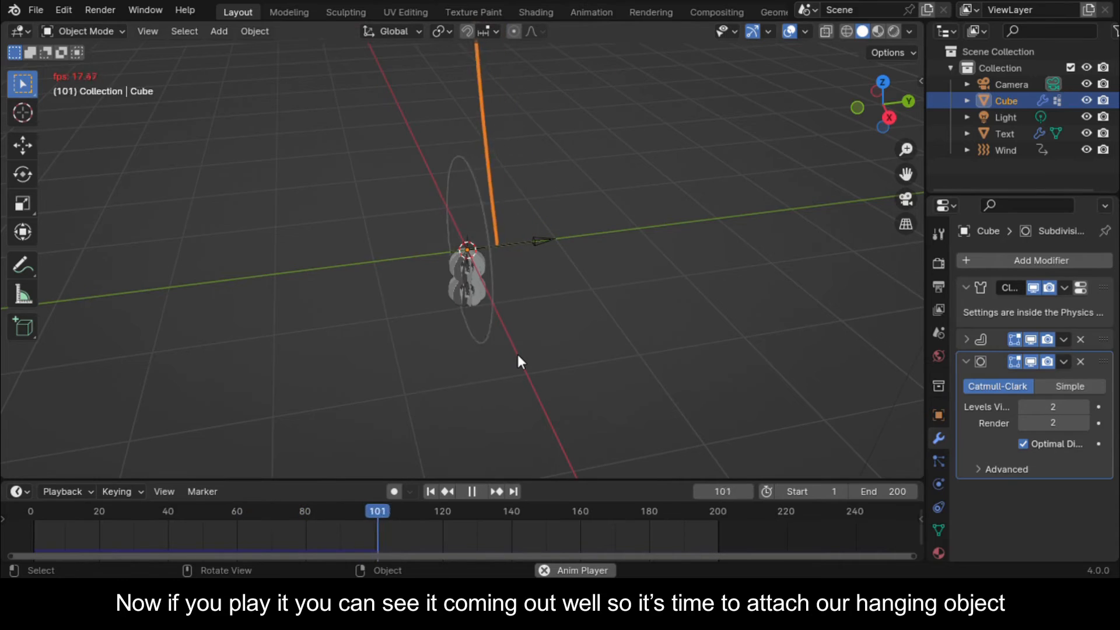
{"action": "key", "text": "space"}
Add a Copy Transforms constraint to the hanging figure-8 object.
{"action": "scroll", "coordinate": [445, 282], "scroll_direction": "up", "scroll_amount": 4}
{"action": "left_click", "coordinate": [473, 295]}
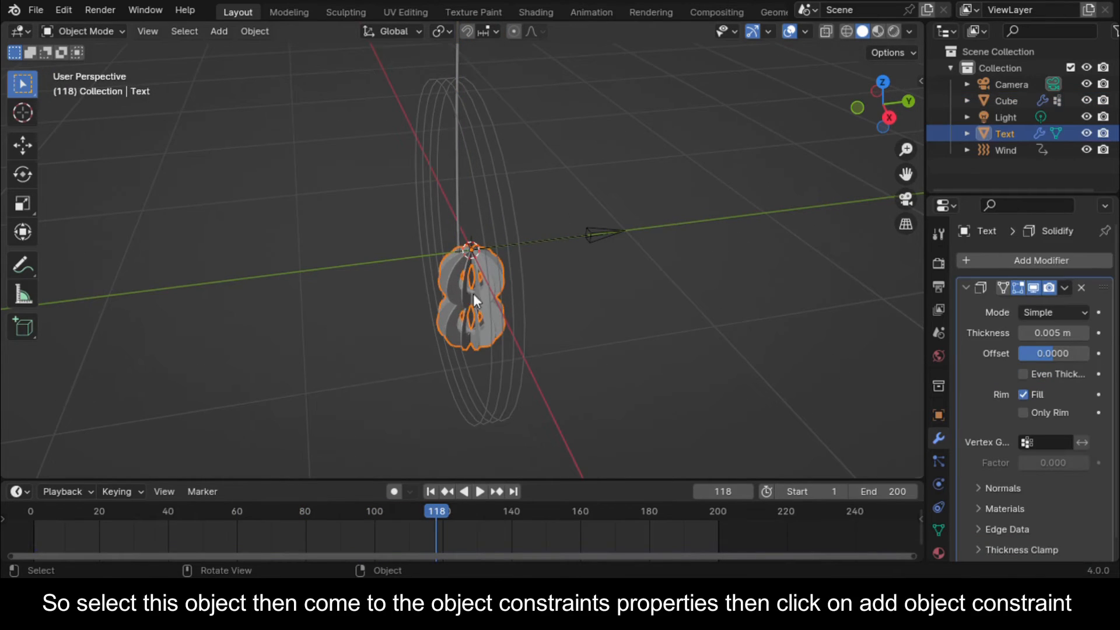
{"action": "left_click", "coordinate": [936, 505]}
{"action": "left_click", "coordinate": [1024, 264]}
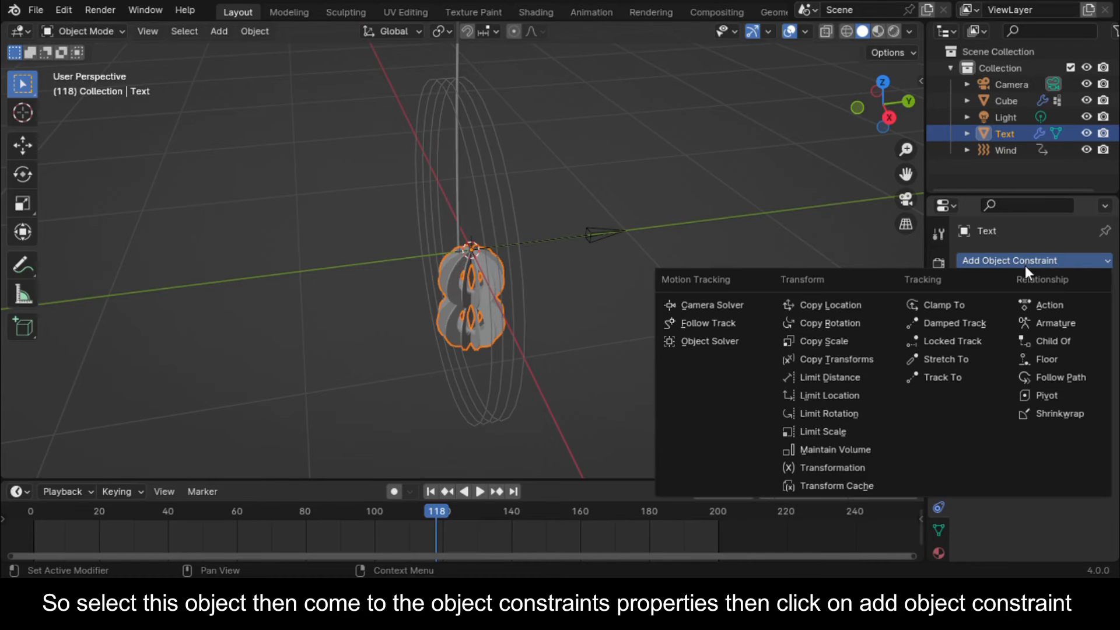
{"action": "left_click", "coordinate": [848, 362]}
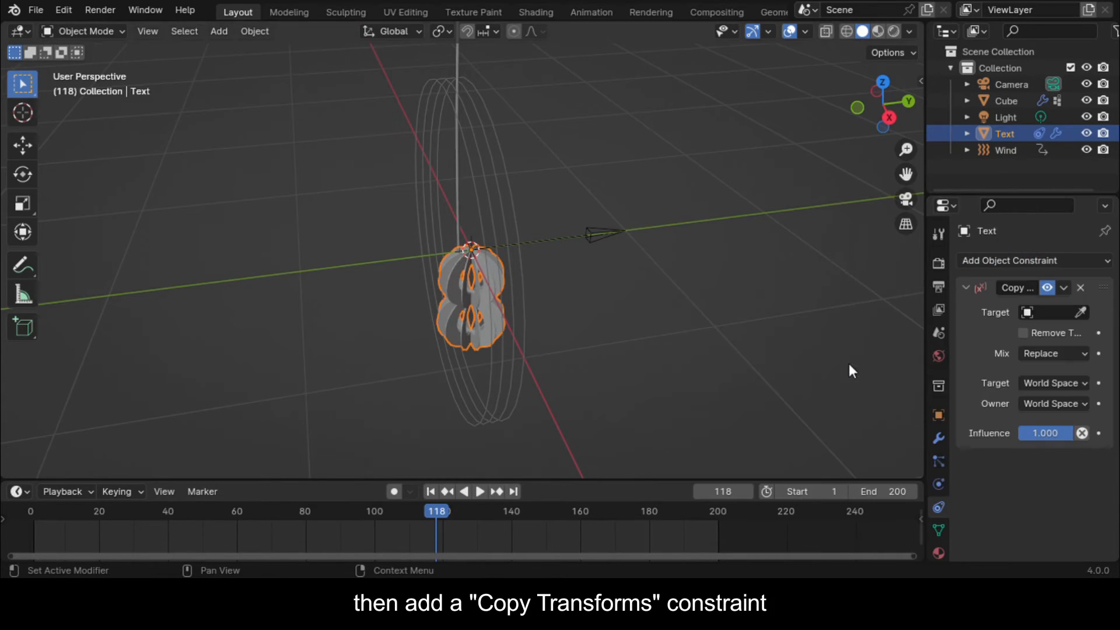
Set the Copy Transforms constraint's target to the rope (Cube) and its vertex group to Group.001.
{"action": "left_click", "coordinate": [1059, 313]}
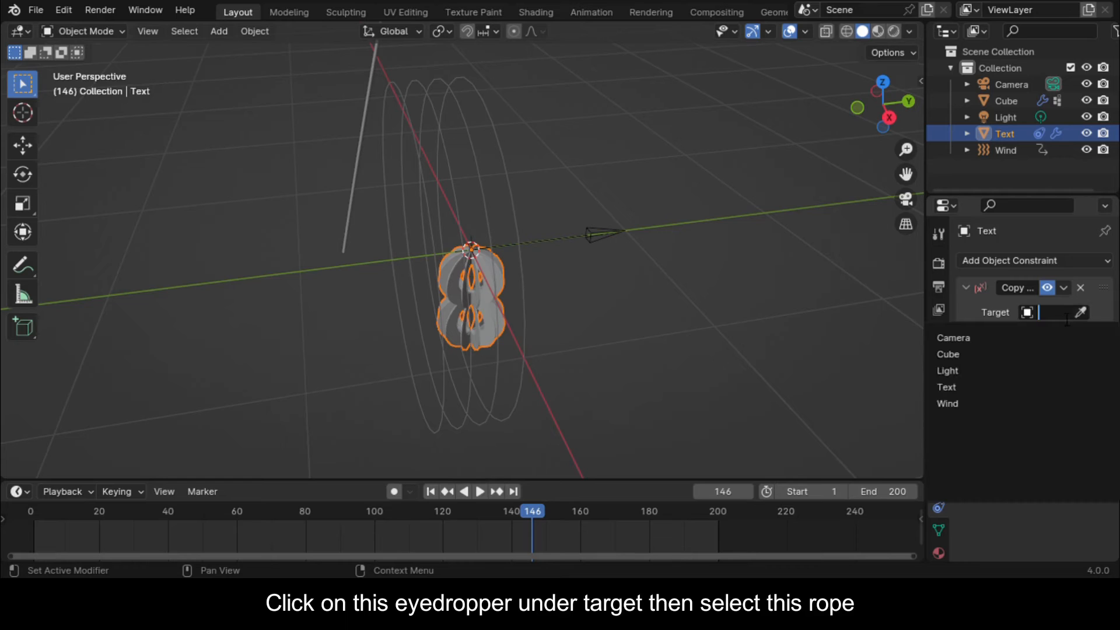
{"action": "left_click", "coordinate": [1080, 314]}
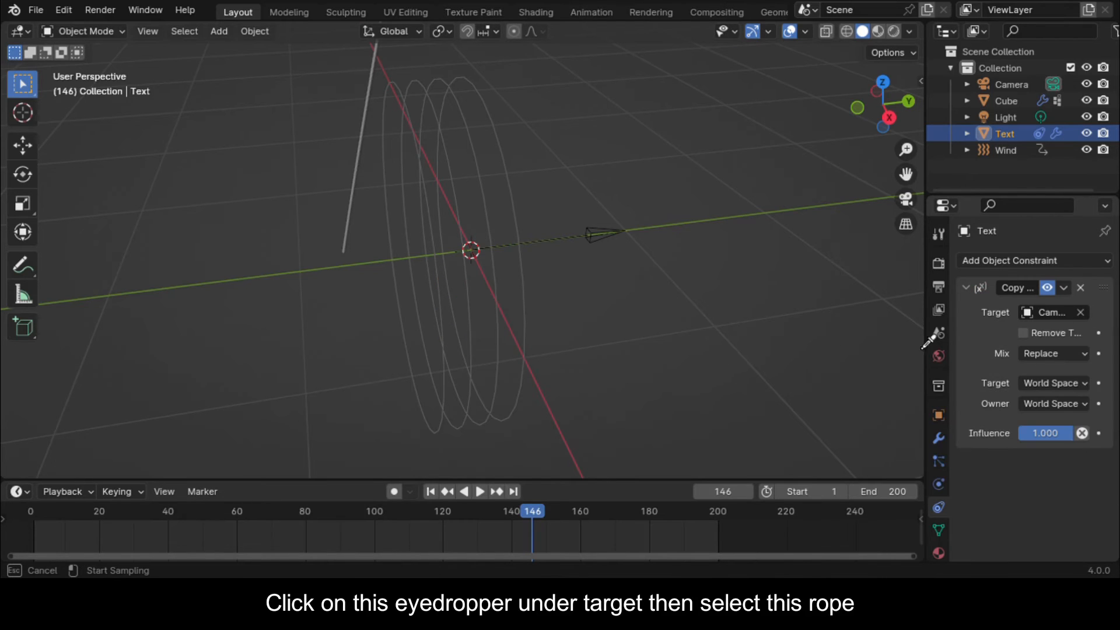
{"action": "left_click", "coordinate": [360, 182]}
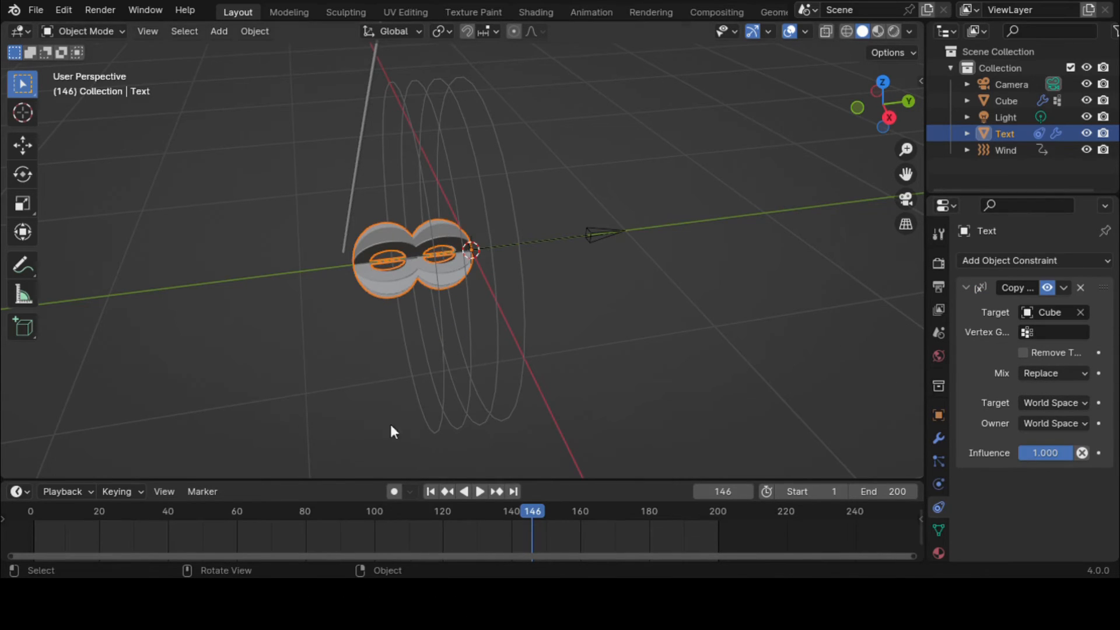
{"action": "key", "text": "space"}
{"action": "key", "text": "space"}
{"action": "left_click", "coordinate": [1067, 333]}
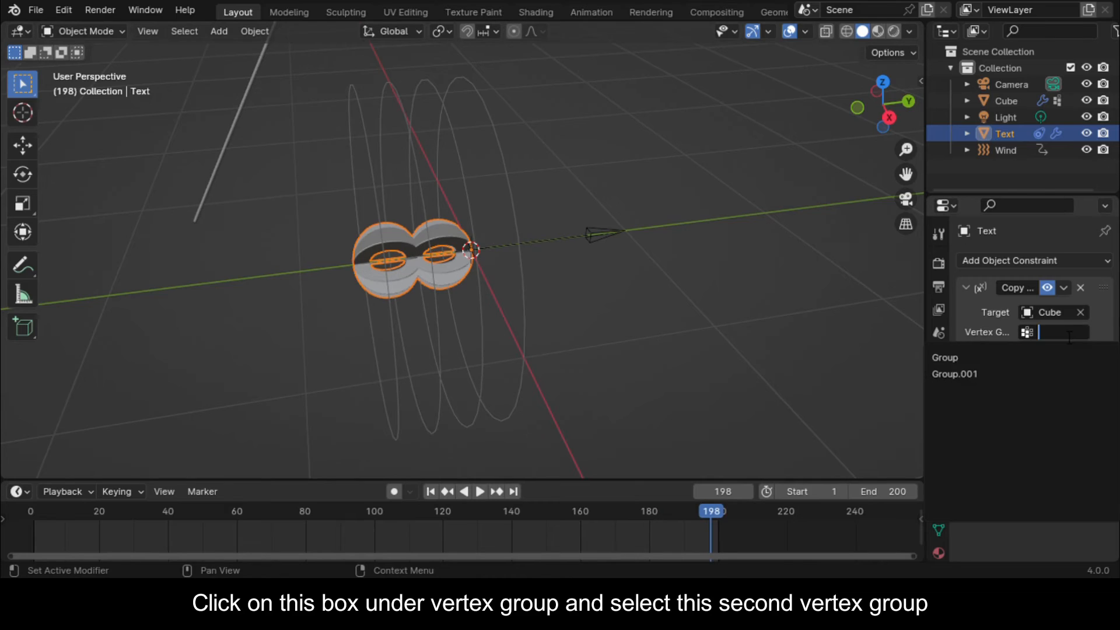
{"action": "left_click", "coordinate": [1044, 374]}
Play the simulation from the start to check how the figure-8 follows the rope's end.
{"action": "left_click", "coordinate": [34, 519]}
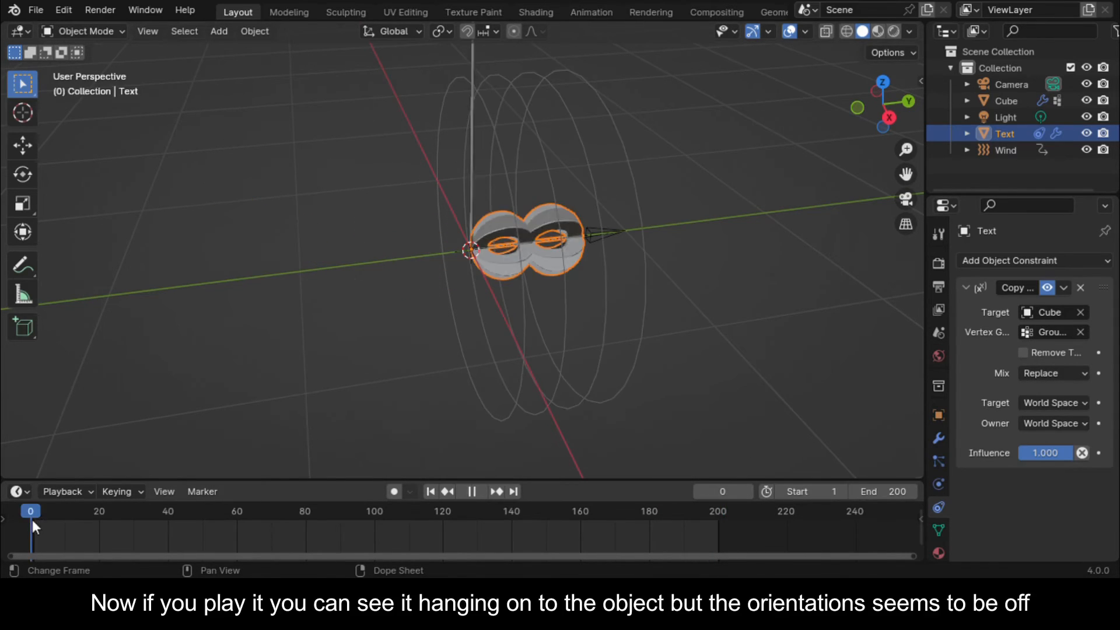
{"action": "key", "text": "space"}
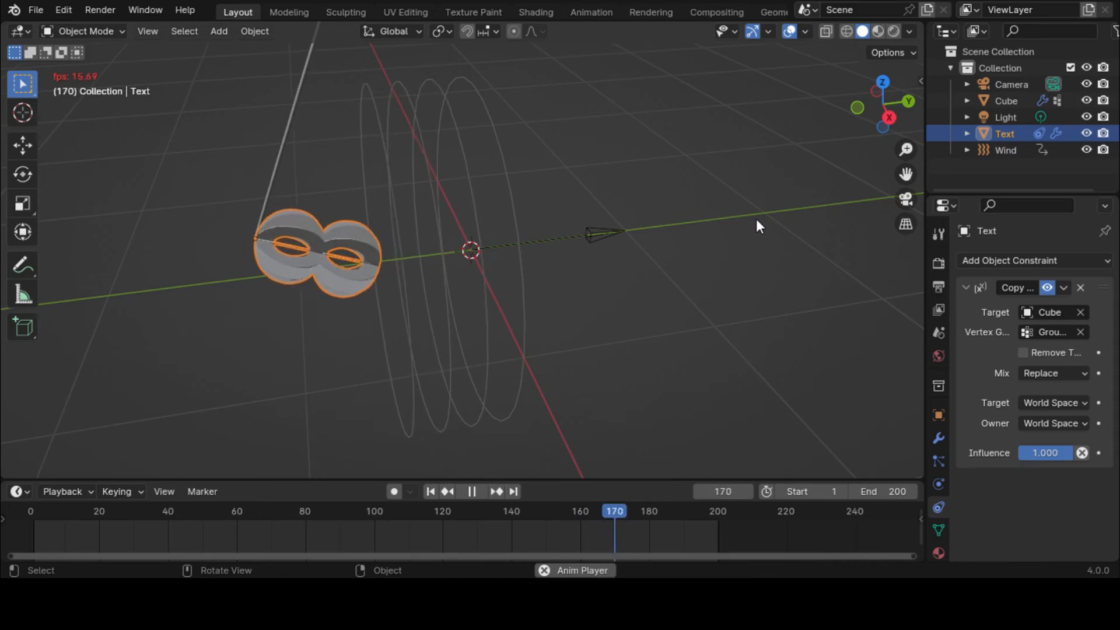
{"action": "key", "text": "space"}
At frame 1, rotate the figure-8's geometry 90 degrees in Edit Mode from the right side view.
{"action": "left_click_drag", "start_coordinate": [52, 511], "coordinate": [33, 512]}
{"action": "key", "text": "Tab"}
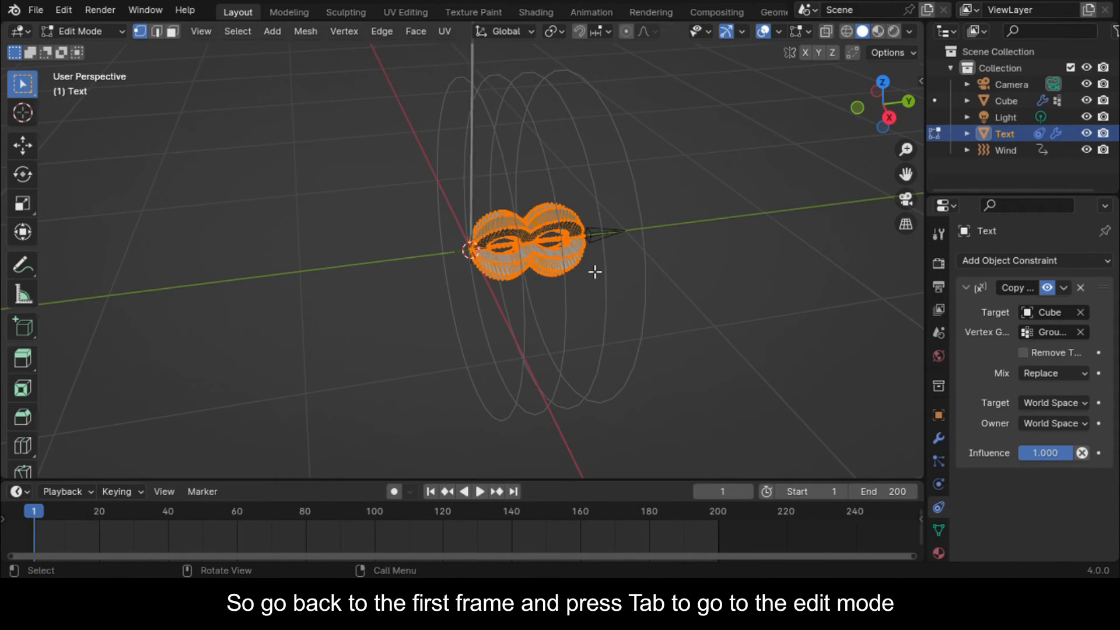
{"action": "left_click", "coordinate": [889, 116]}
{"action": "scroll", "coordinate": [558, 229], "scroll_direction": "up", "scroll_amount": 1}
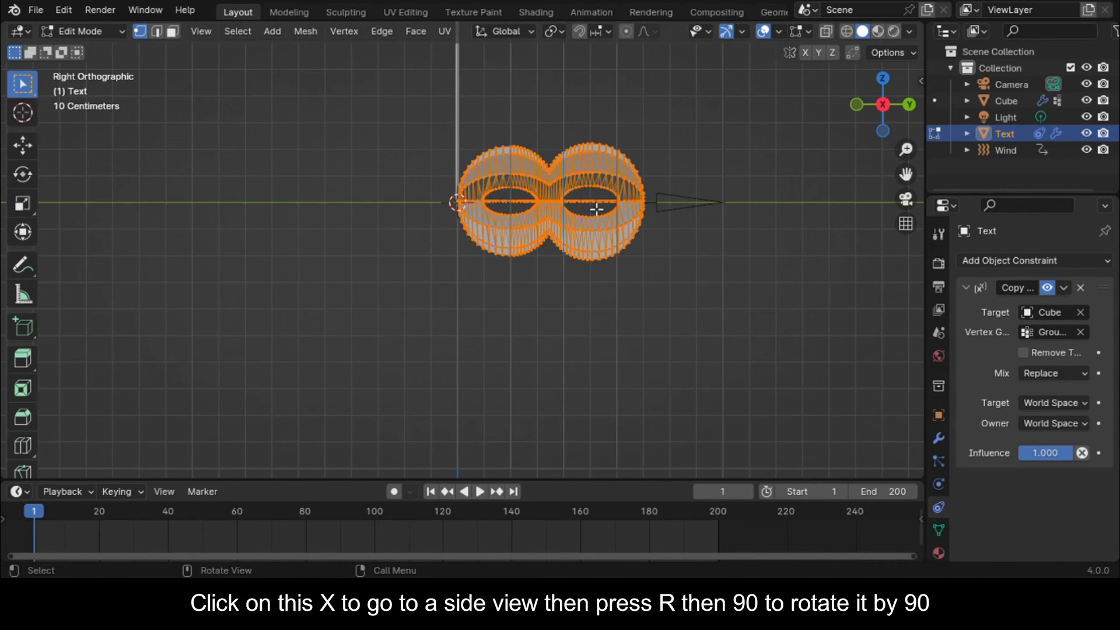
{"action": "type", "text": "r90"}
{"action": "key", "text": "Return"}
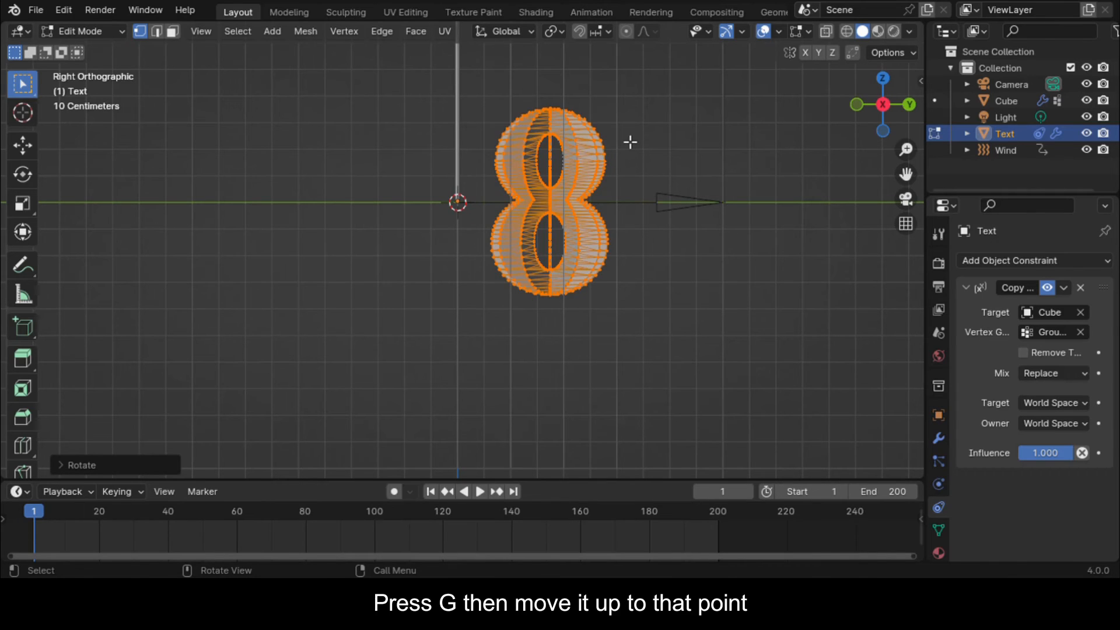
Move the figure-8's geometry so its top centre meets the rope's lower end, then preview the swing in Object Mode.
{"action": "key", "text": "g"}
{"action": "left_click", "coordinate": [537, 234]}
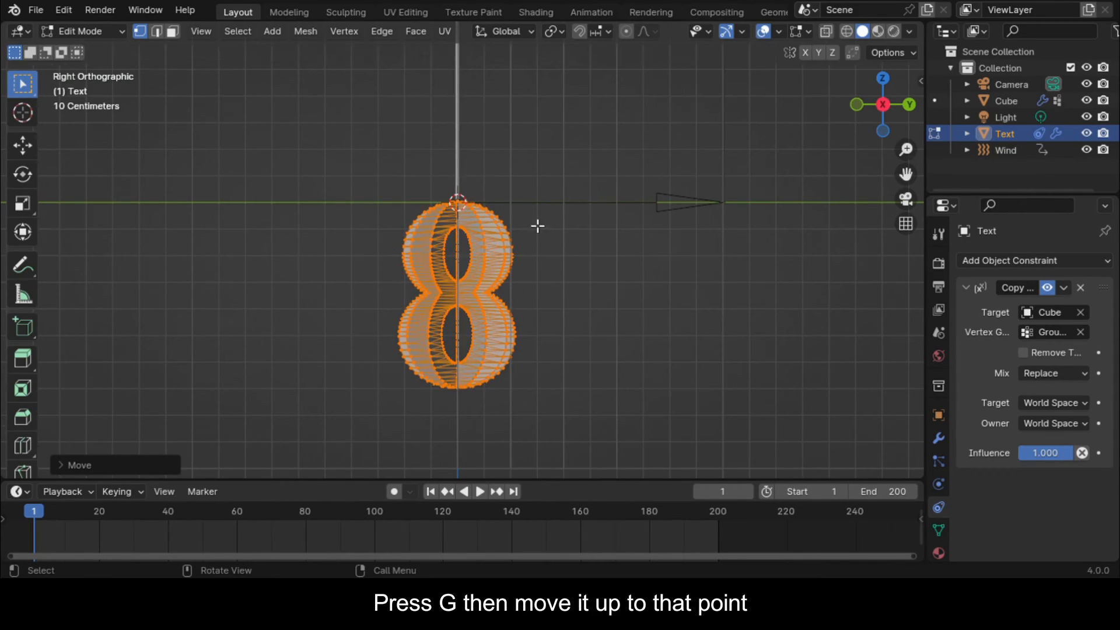
{"action": "scroll", "coordinate": [537, 234], "scroll_direction": "up", "scroll_amount": 4}
{"action": "scroll", "coordinate": [490, 292], "scroll_direction": "down", "scroll_amount": 3}
{"action": "key", "text": "Tab"}
{"action": "scroll", "coordinate": [324, 397], "scroll_direction": "down", "scroll_amount": 4}
{"action": "middle_click_drag", "start_coordinate": [450, 353], "coordinate": [523, 382]}
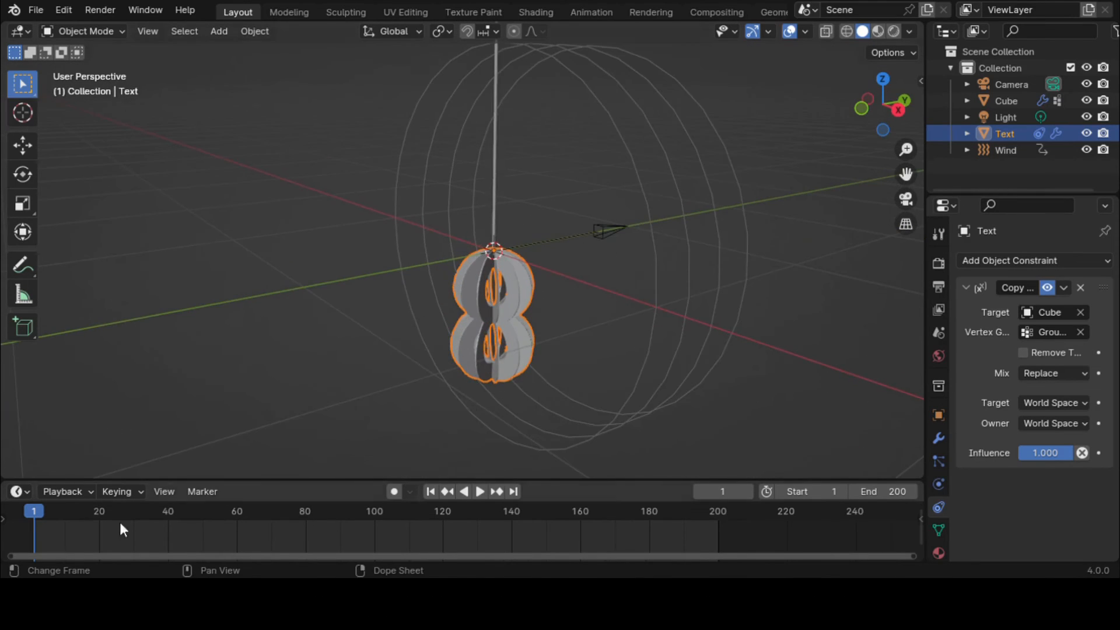
{"action": "key", "text": "space"}
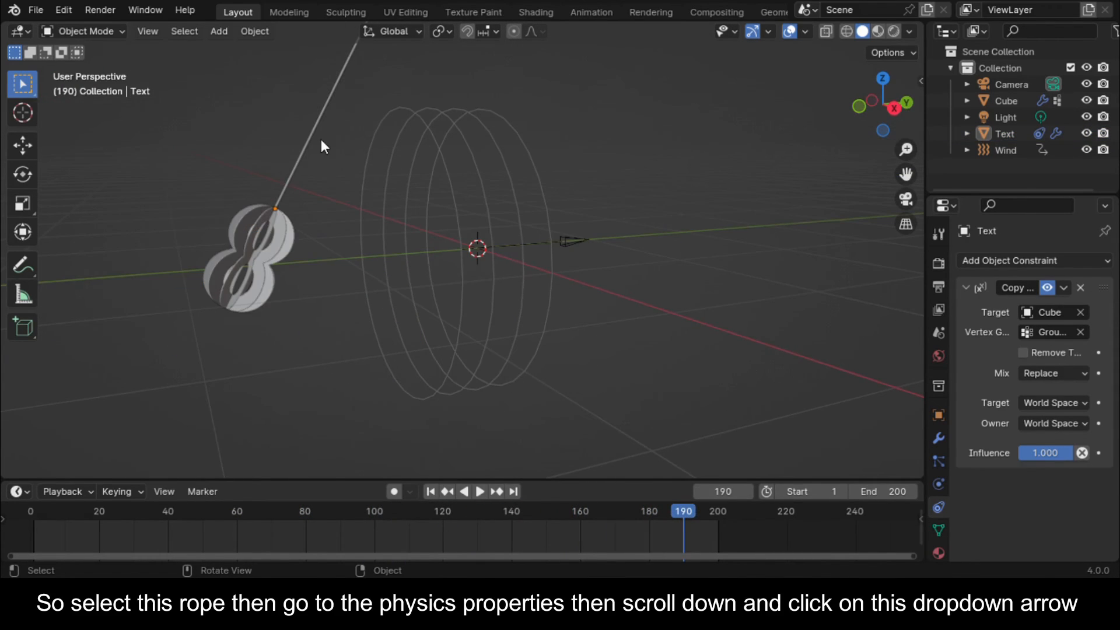
Set the simulation end frame in the rope's cloth cache to 200.
{"action": "left_click", "coordinate": [316, 142]}
{"action": "left_click", "coordinate": [938, 484]}
{"action": "scroll", "coordinate": [1034, 435], "scroll_direction": "down", "scroll_amount": 12}
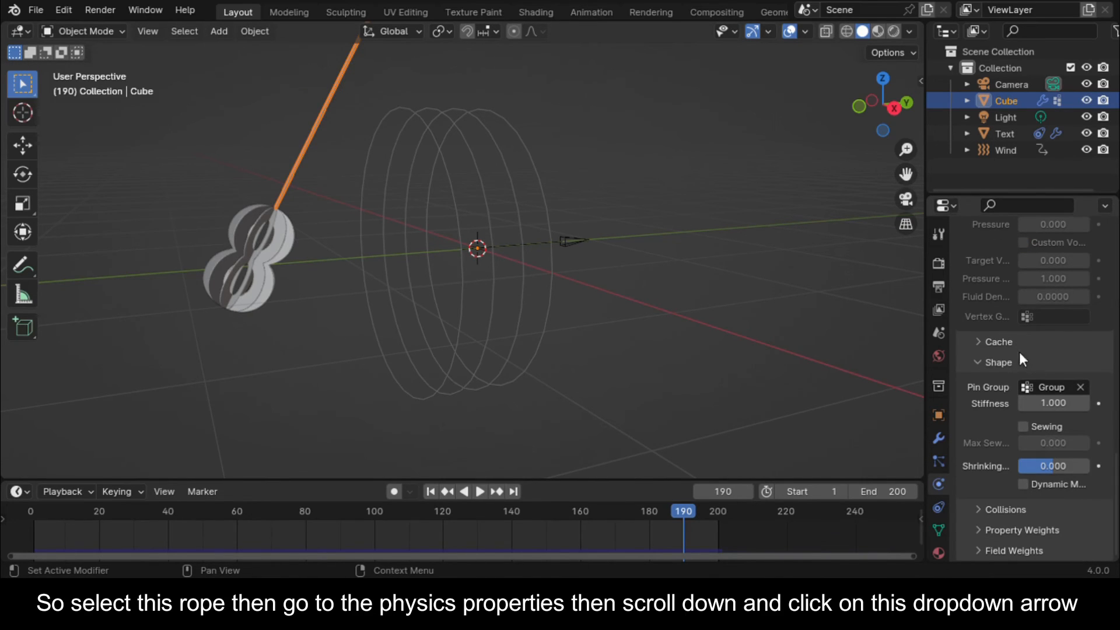
{"action": "left_click", "coordinate": [977, 342]}
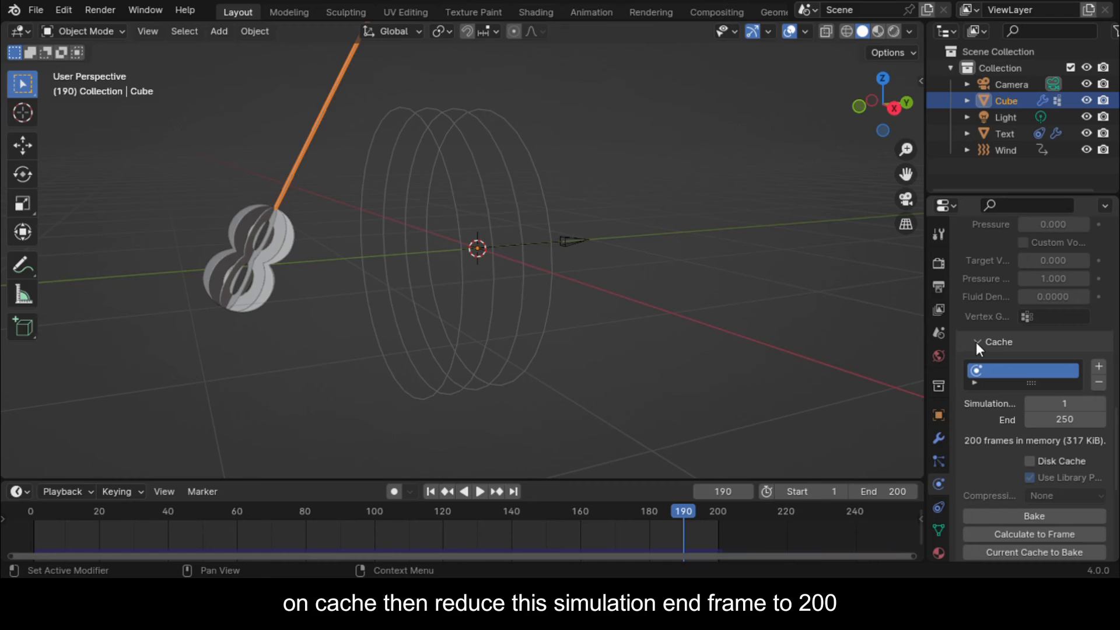
{"action": "left_click", "coordinate": [1050, 419]}
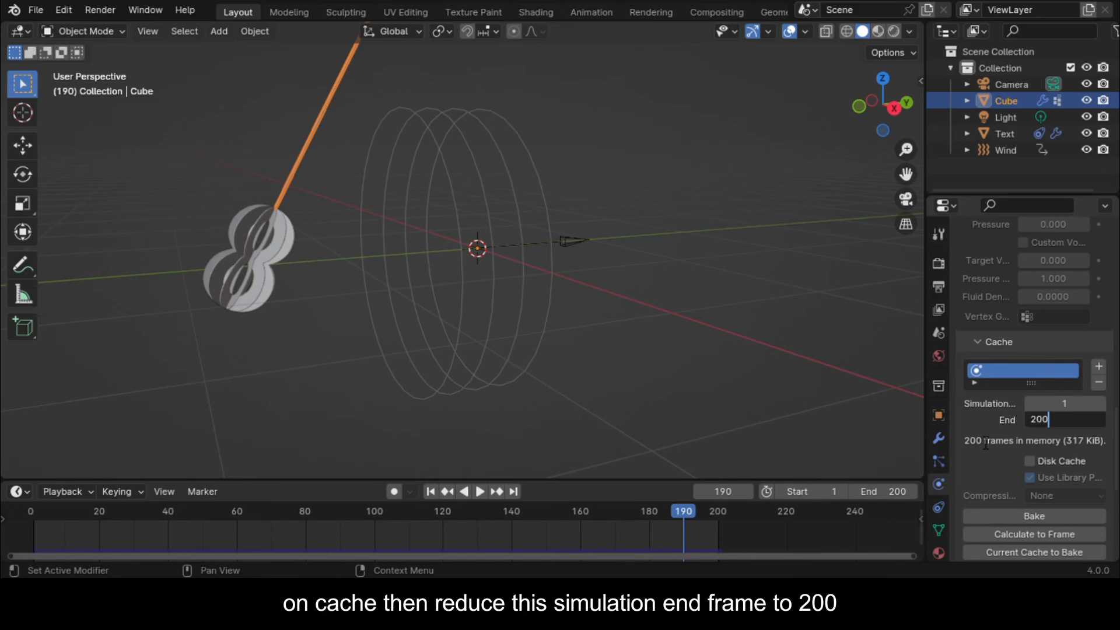
{"action": "type", "text": "200"}
{"action": "key", "text": "Return"}
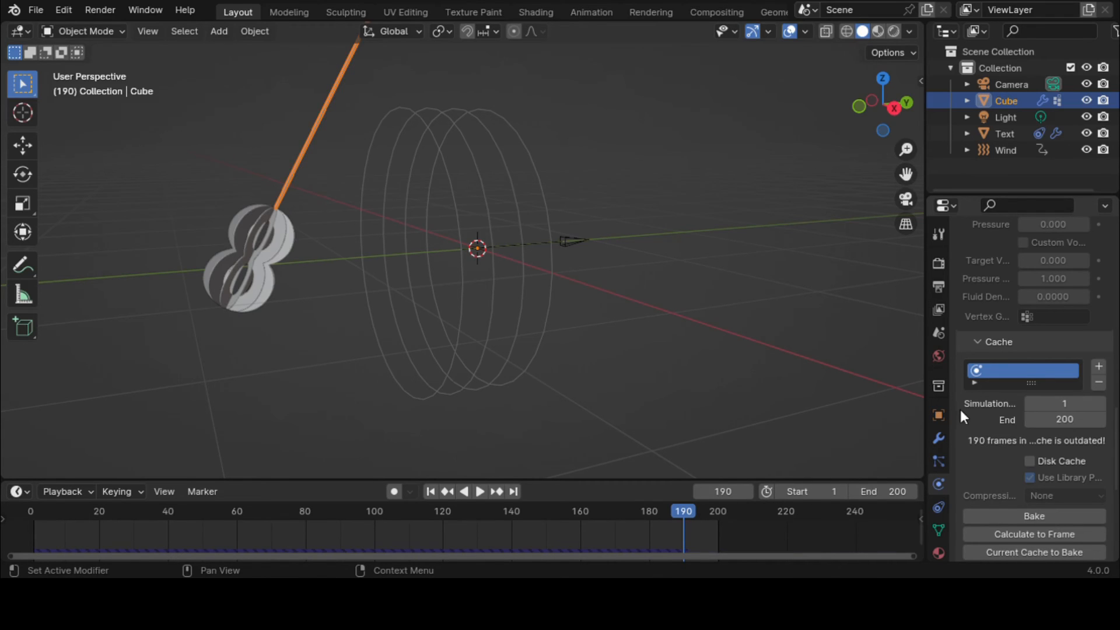
Bake the rope's cloth simulation and save the file.
{"action": "left_click", "coordinate": [1032, 514]}
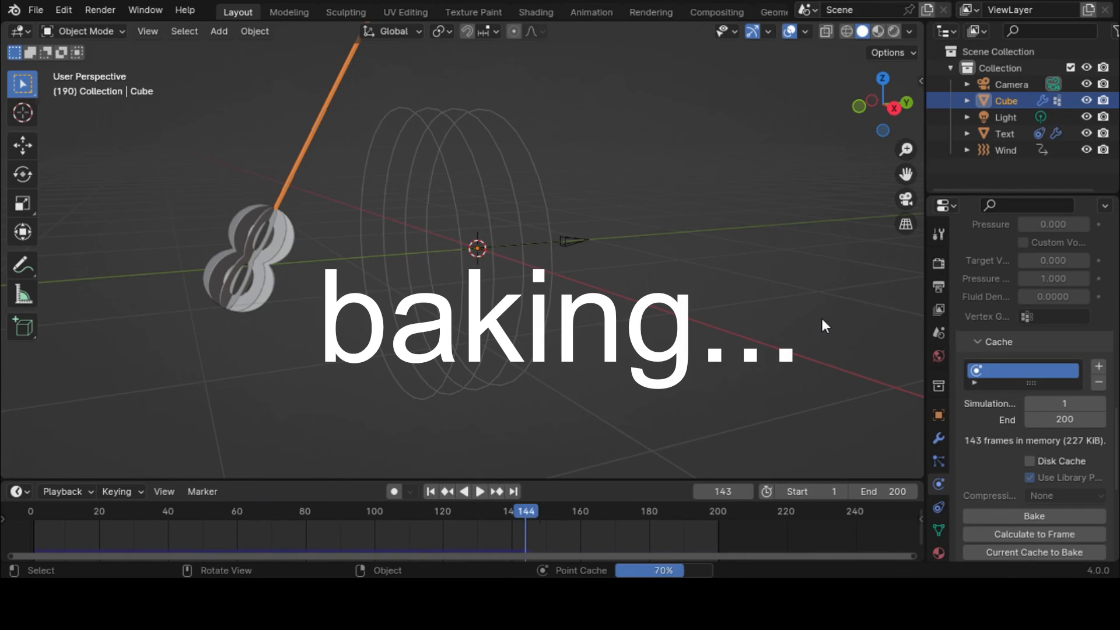
{"action": "key", "text": "ctrl+s"}
Play the baked simulation from the start and view the swinging figure-8 from another angle.
{"action": "left_click", "coordinate": [30, 517]}
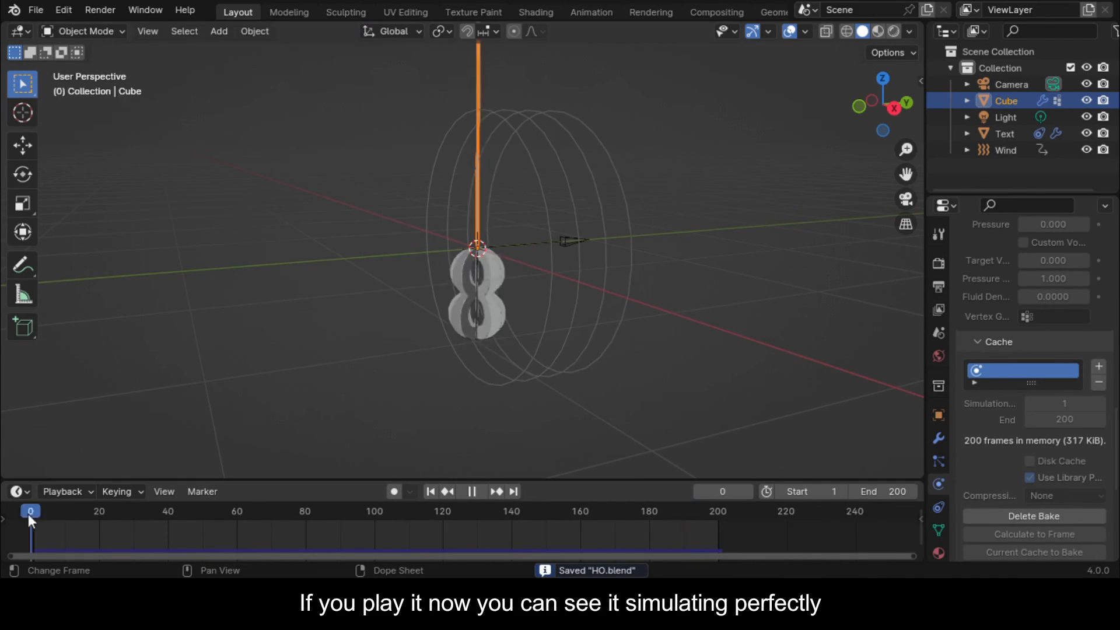
{"action": "key", "text": "space"}
{"action": "left_click_drag", "start_coordinate": [905, 174], "coordinate": [953, 262]}
{"action": "left_click", "coordinate": [736, 277]}
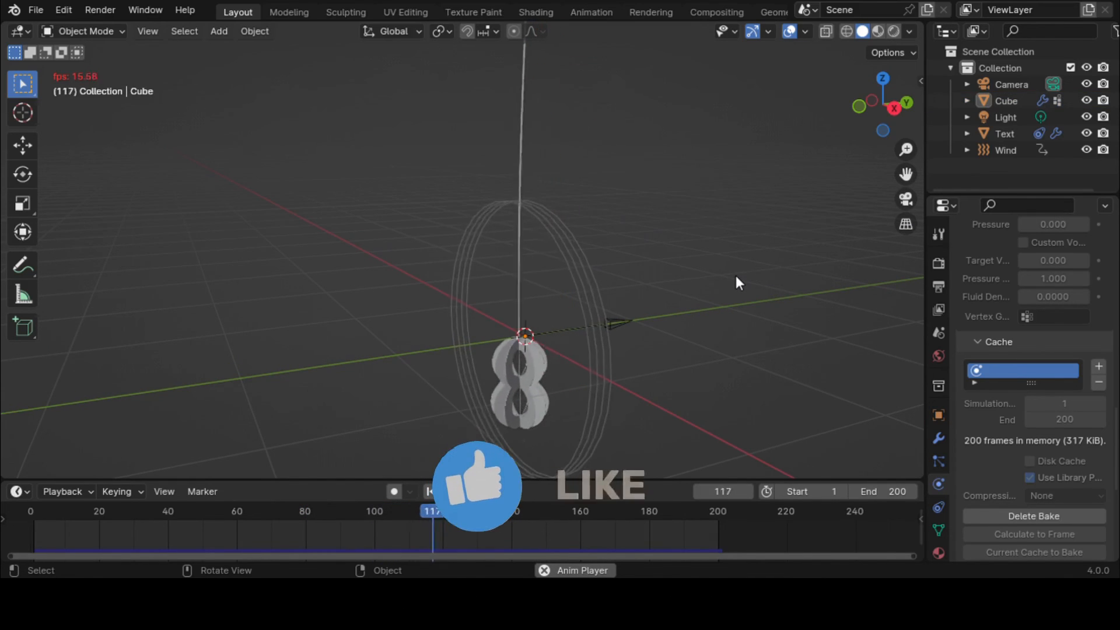